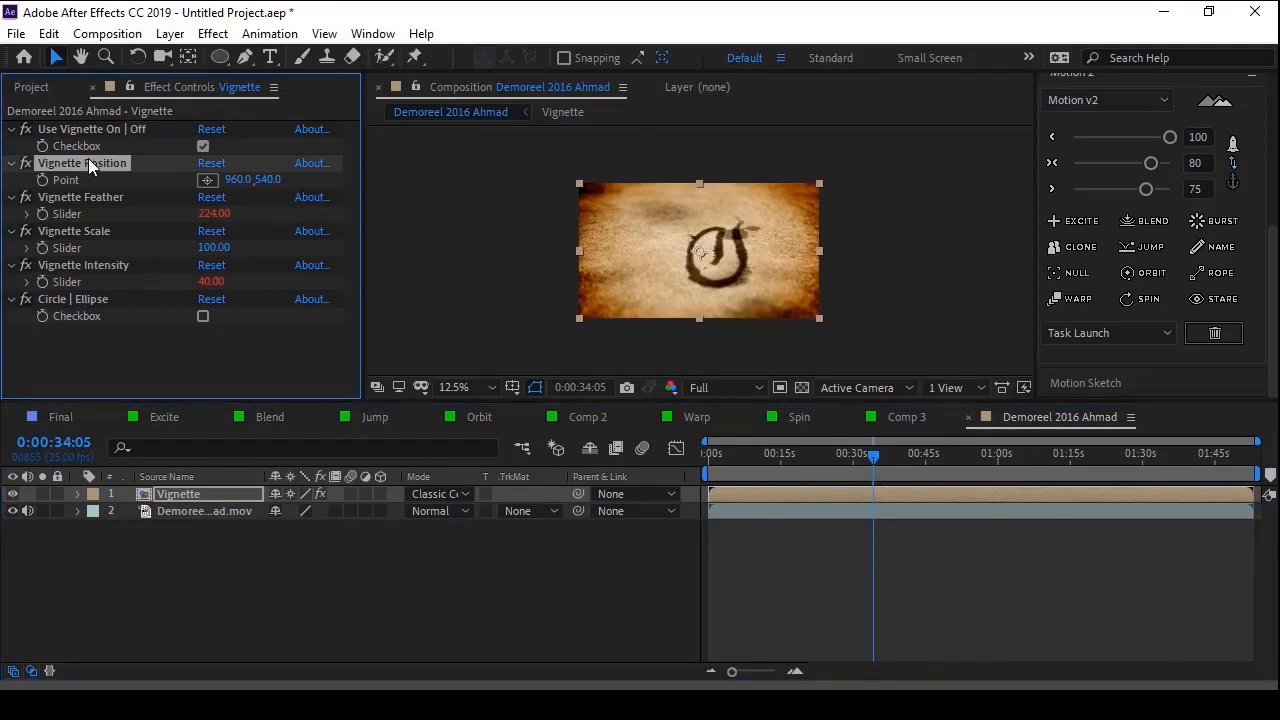
Step: Set the vignette's feather to 300 and its scale to 91 in the effect controls
{"action": "left_click", "coordinate": [82, 197]}
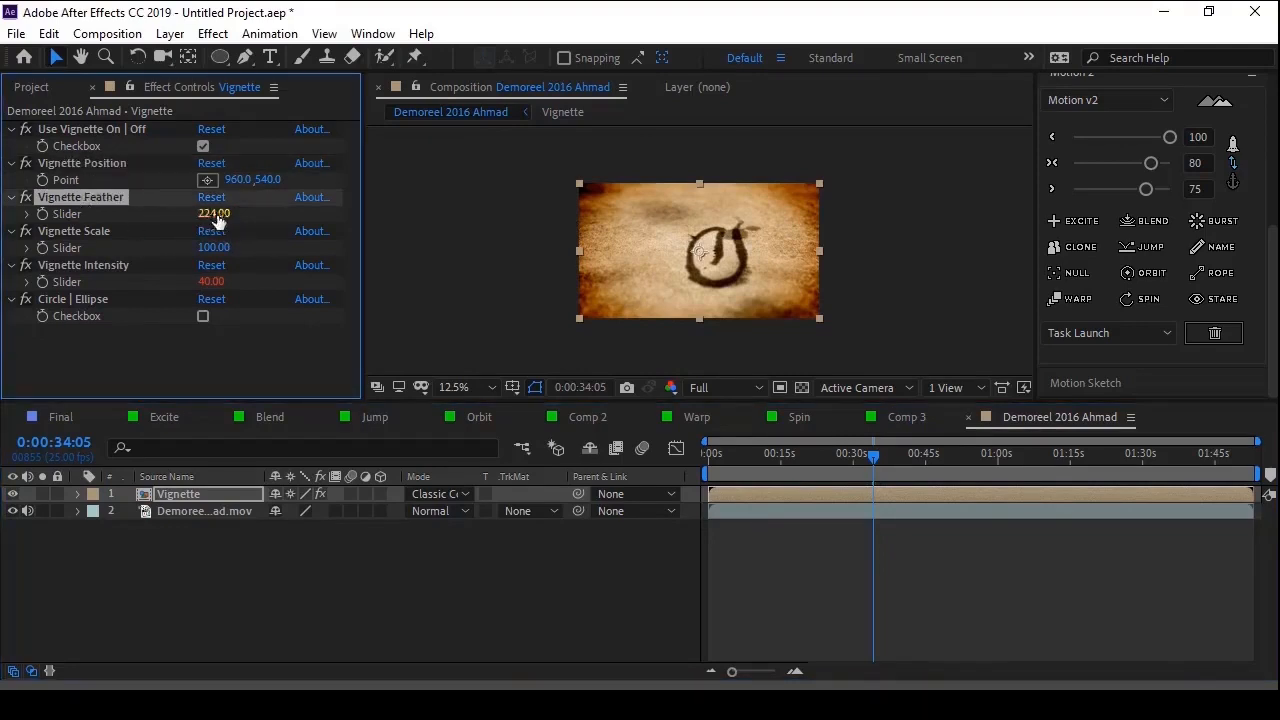
{"action": "left_click_drag", "start_coordinate": [218, 220], "coordinate": [206, 219]}
{"action": "left_click", "coordinate": [214, 218]}
{"action": "type", "text": "300"}
{"action": "key", "text": "Return"}
{"action": "mouse_move", "coordinate": [214, 248]}
{"action": "left_mouse_down"}
{"action": "mouse_move", "coordinate": [304, 243]}
{"action": "mouse_move", "coordinate": [132, 238]}
{"action": "mouse_move", "coordinate": [193, 240]}
{"action": "left_mouse_up"}
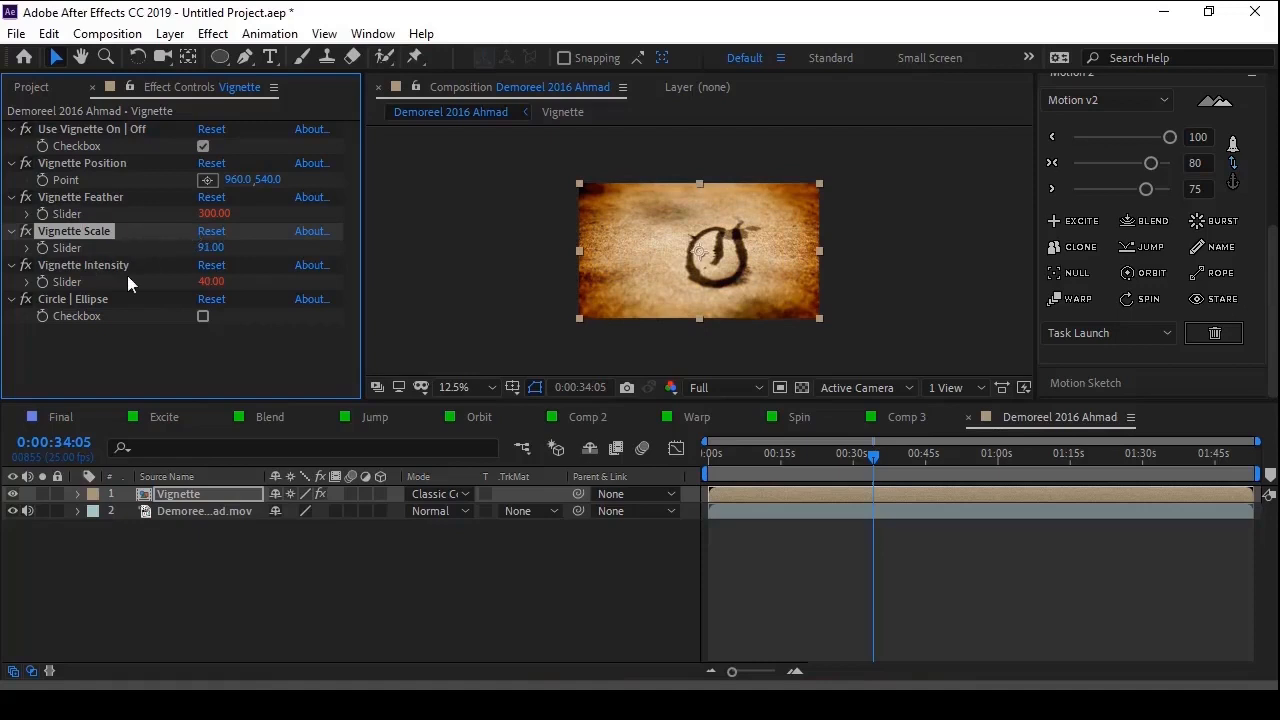
Step: Preview the alternate Circle | Ellipse shape of the vignette by enabling the option and switching it back off
{"action": "left_click", "coordinate": [72, 266]}
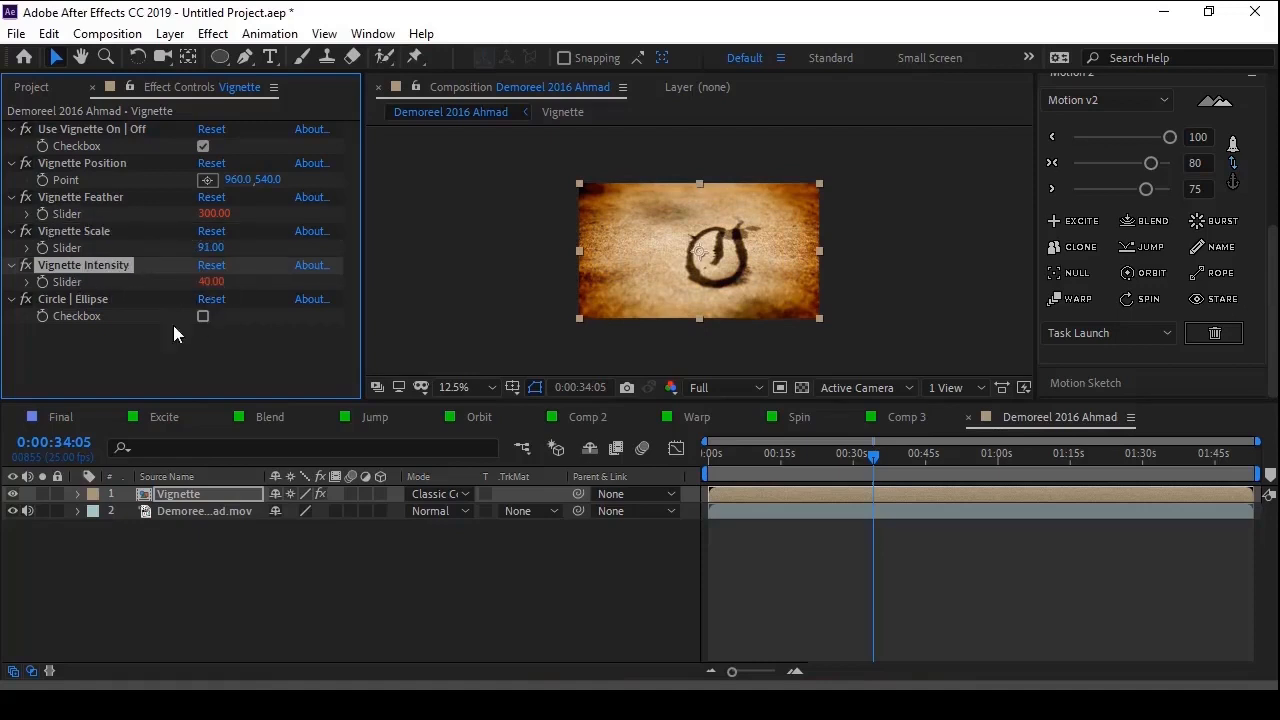
{"action": "left_click", "coordinate": [203, 316]}
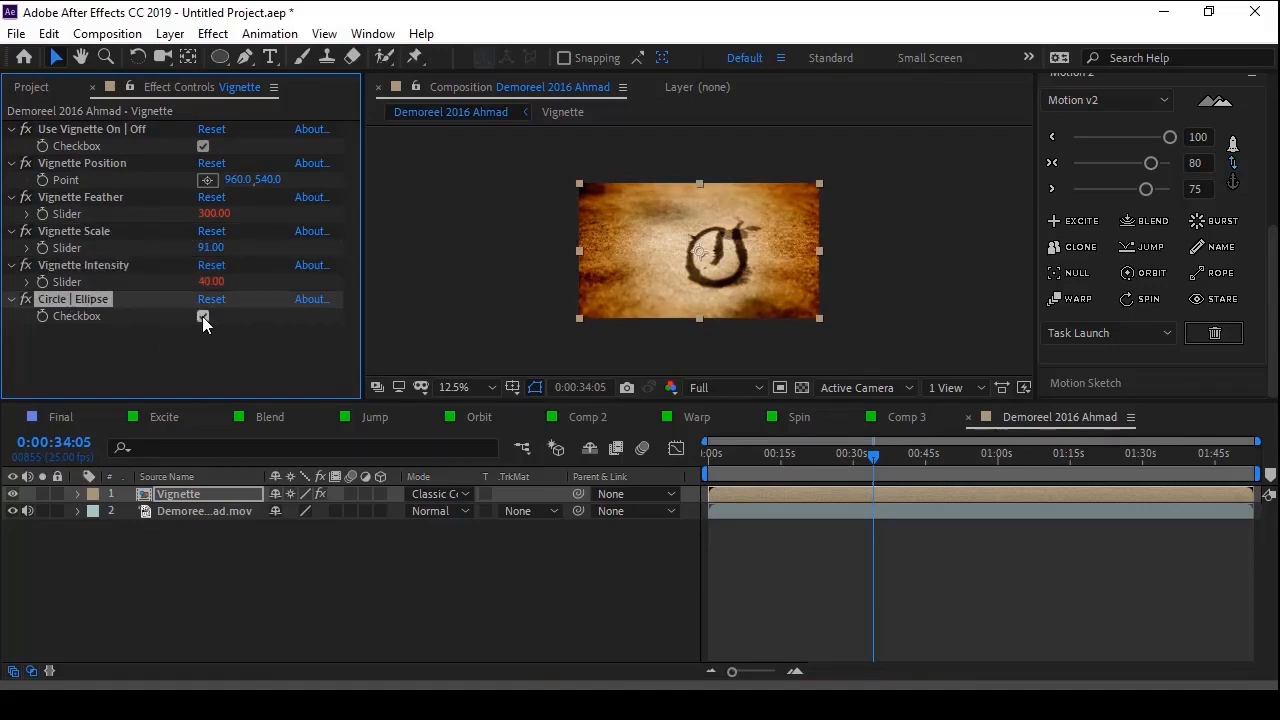
{"action": "left_click", "coordinate": [203, 316]}
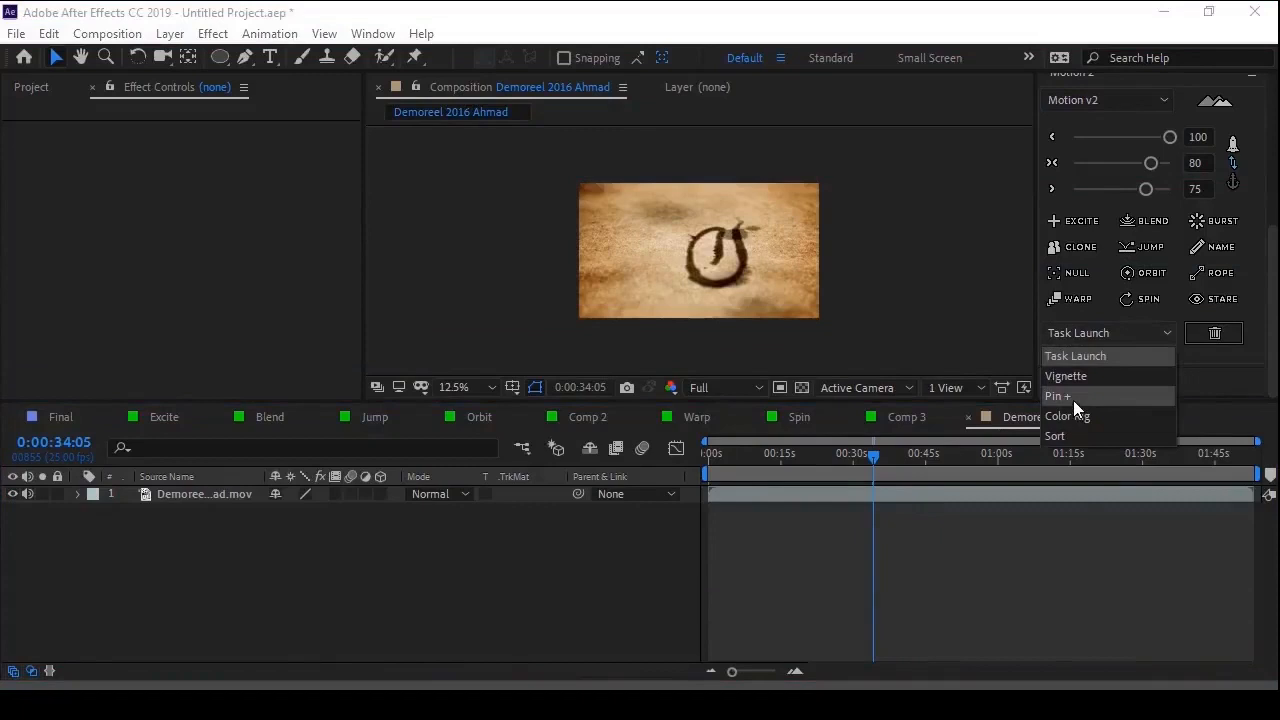
Step: Import 2.png into the project and create a new composition from it
{"action": "left_click", "coordinate": [31, 87]}
{"action": "key", "text": "ctrl+i"}
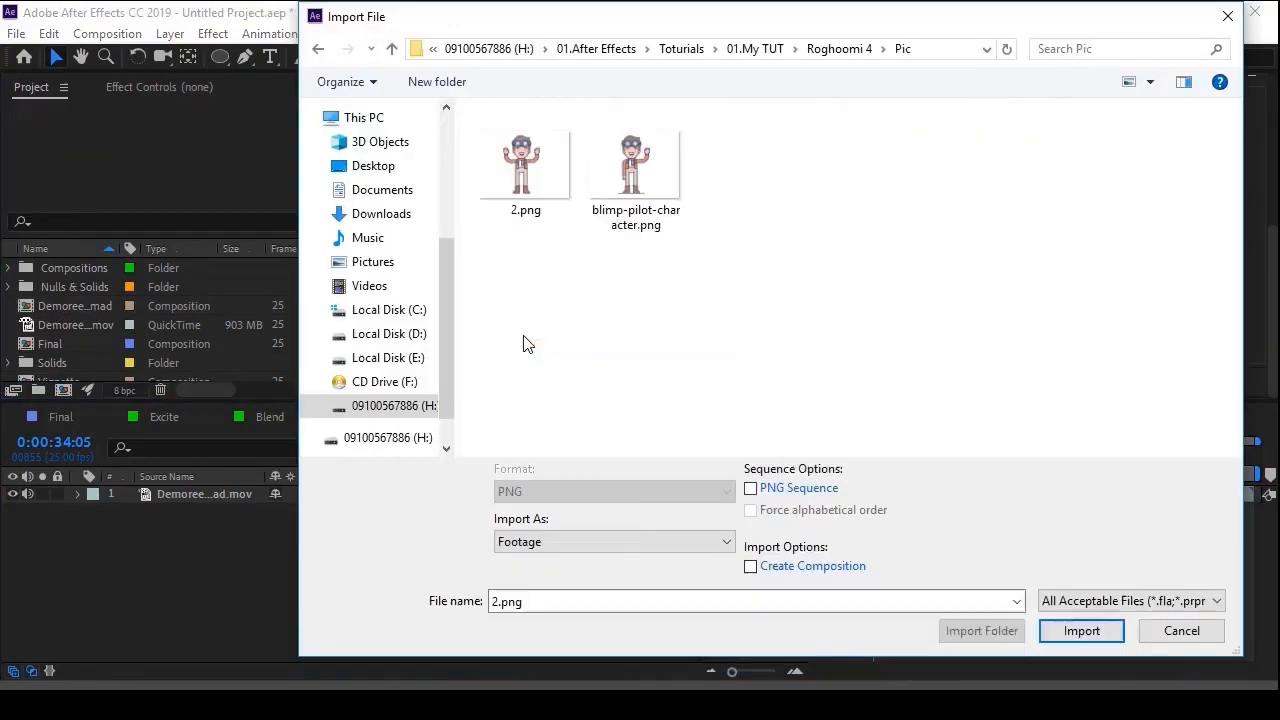
{"action": "double_click", "coordinate": [535, 178]}
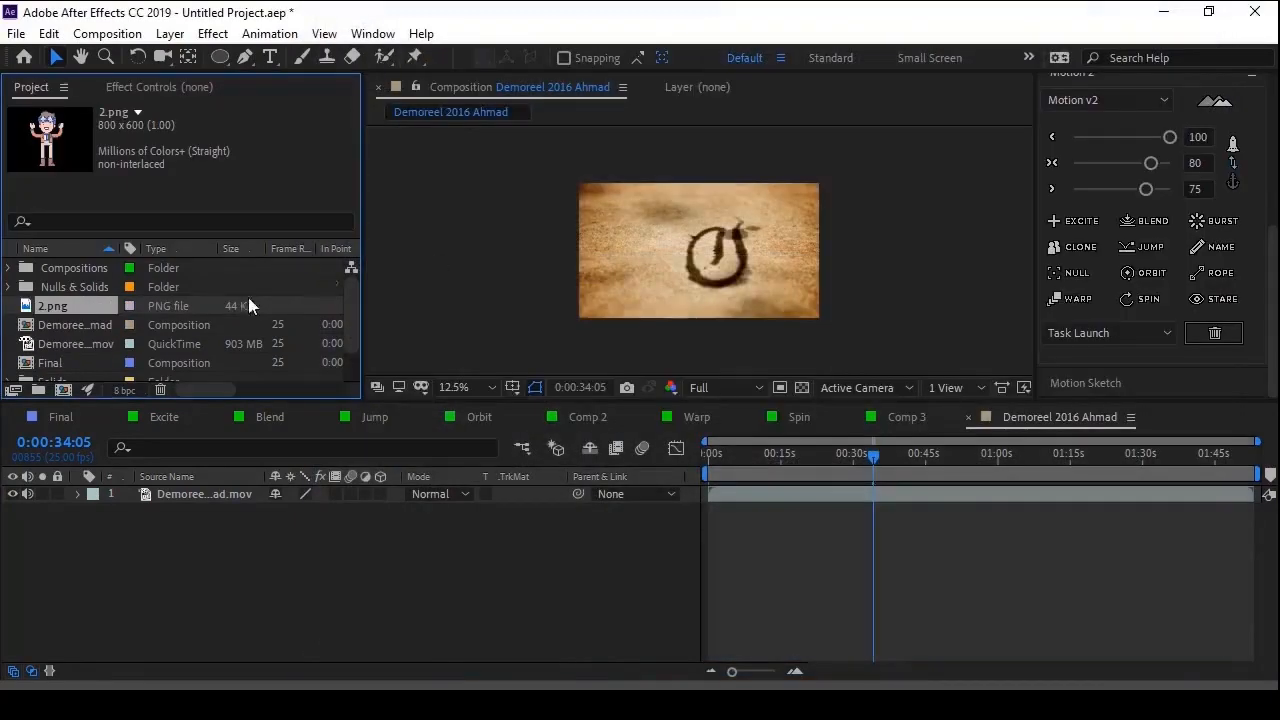
{"action": "left_click_drag", "start_coordinate": [55, 306], "coordinate": [62, 389]}
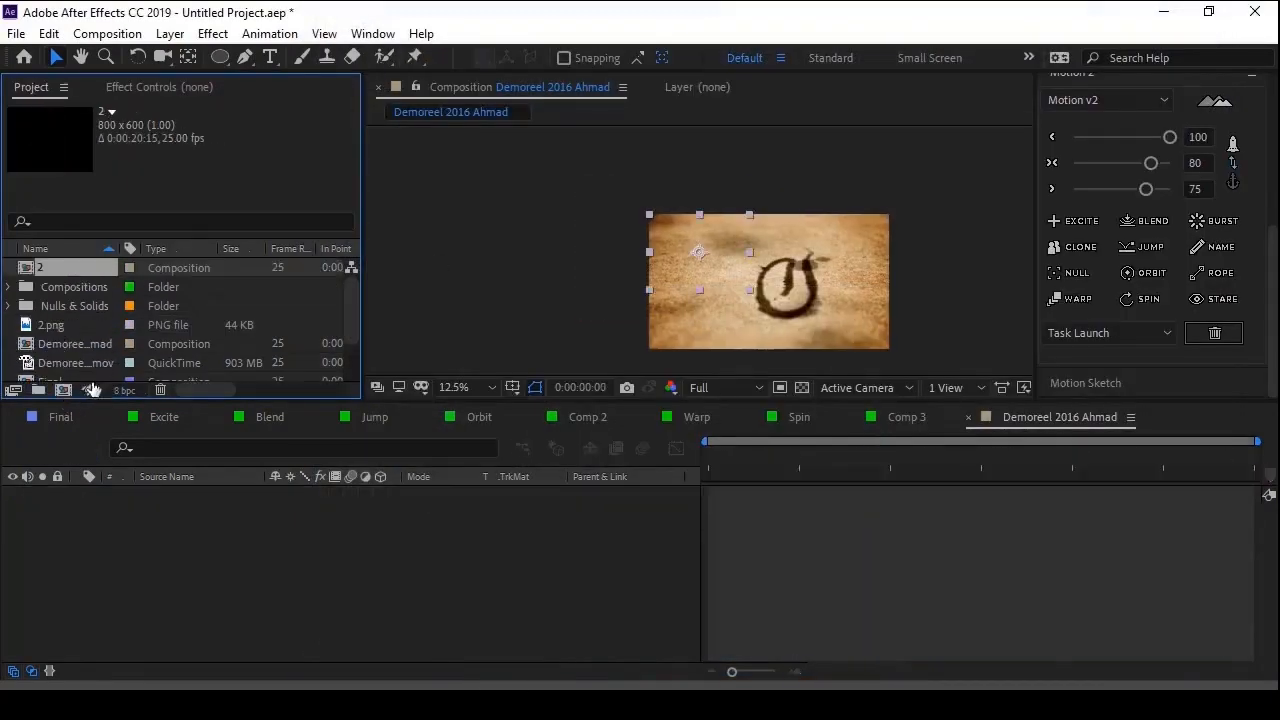
Step: Place puppet pins on the character's waist, both feet and the top of the head with the Puppet Pin tool
{"action": "scroll", "coordinate": [743, 257], "scroll_direction": "up", "scroll_amount": 2}
{"action": "scroll", "coordinate": [743, 257], "scroll_direction": "down", "scroll_amount": 1}
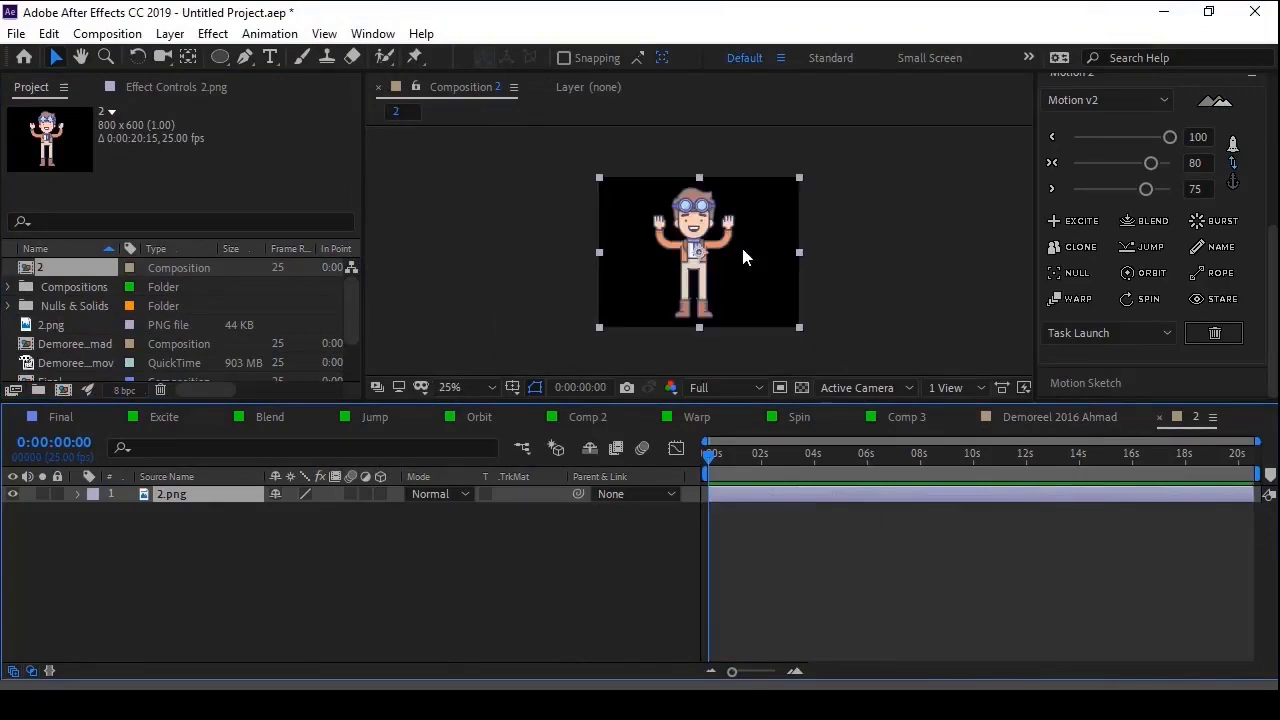
{"action": "scroll", "coordinate": [742, 252], "scroll_direction": "up", "scroll_amount": 1}
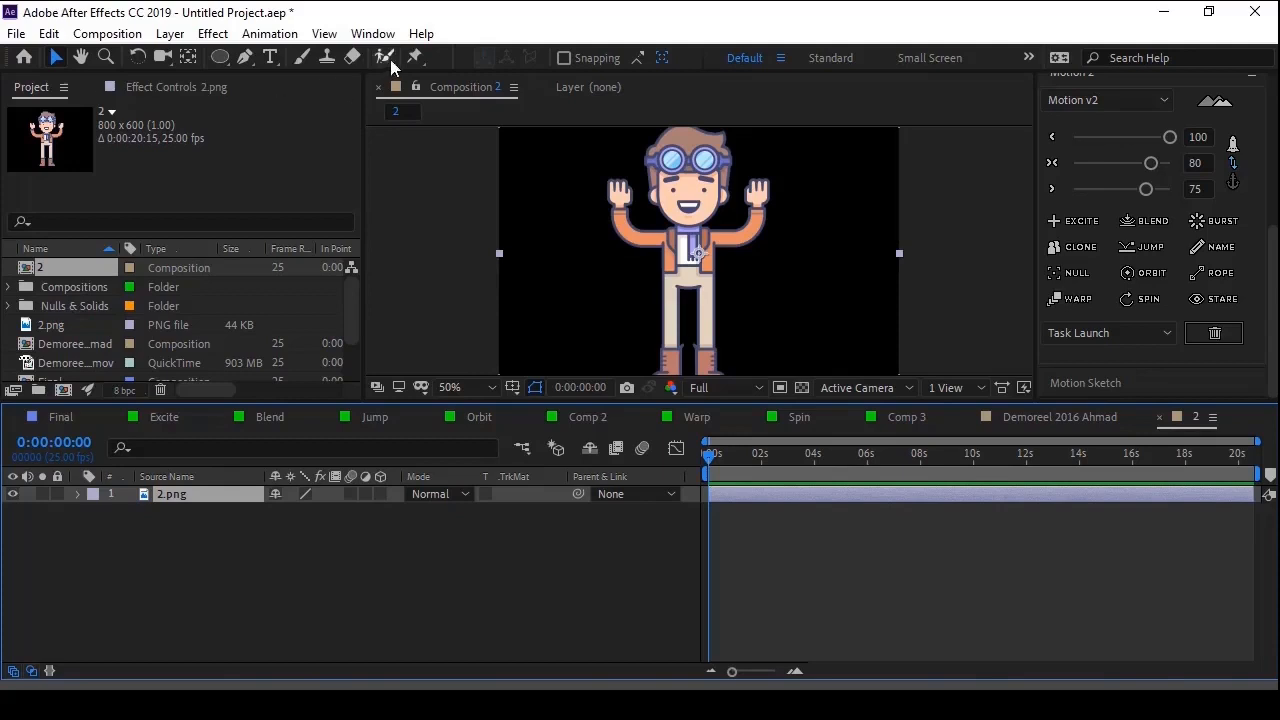
{"action": "left_click_drag", "start_coordinate": [415, 60], "coordinate": [470, 57]}
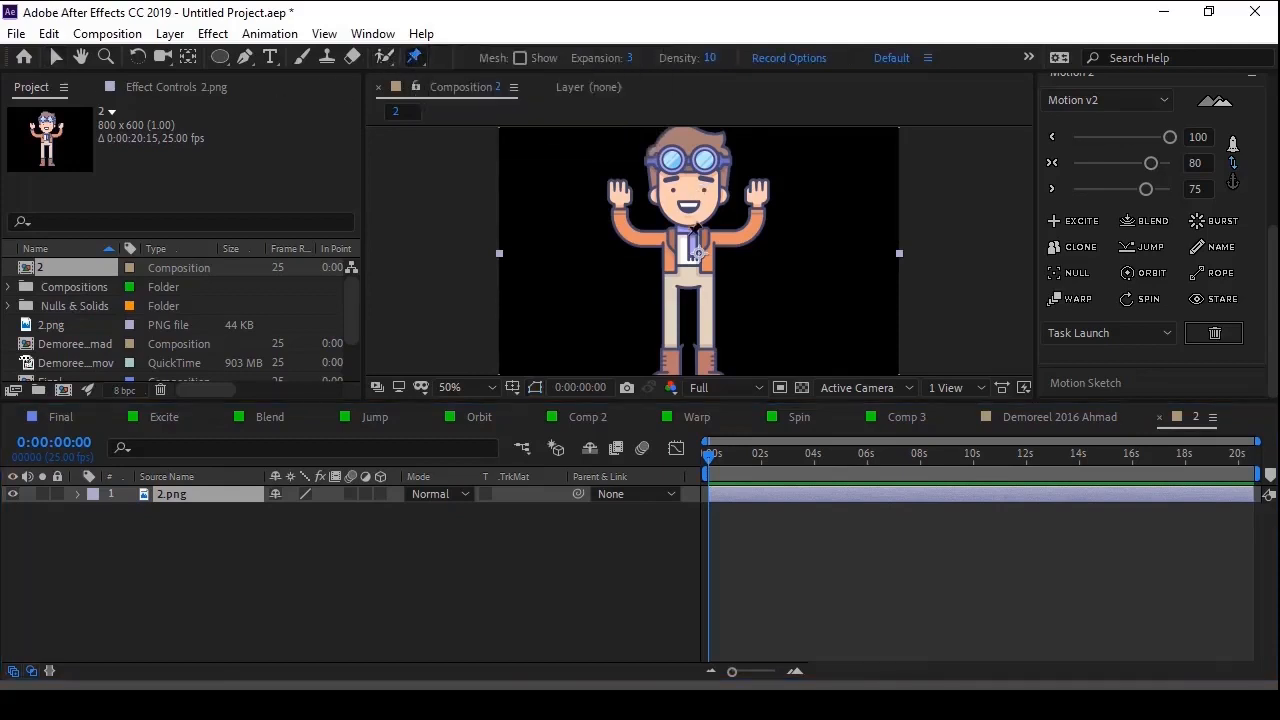
{"action": "left_click", "coordinate": [689, 275]}
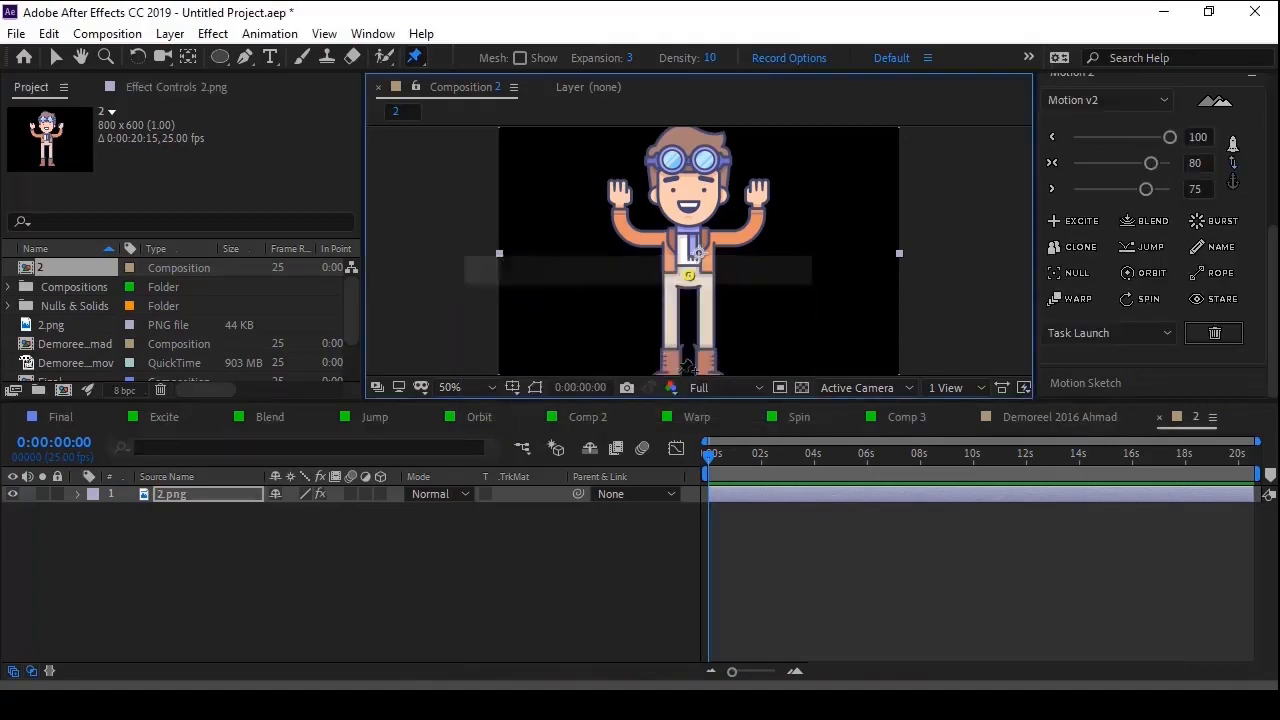
{"action": "left_click_drag", "start_coordinate": [714, 247], "coordinate": [641, 245]}
{"action": "left_click", "coordinate": [653, 277]}
{"action": "left_click", "coordinate": [688, 274]}
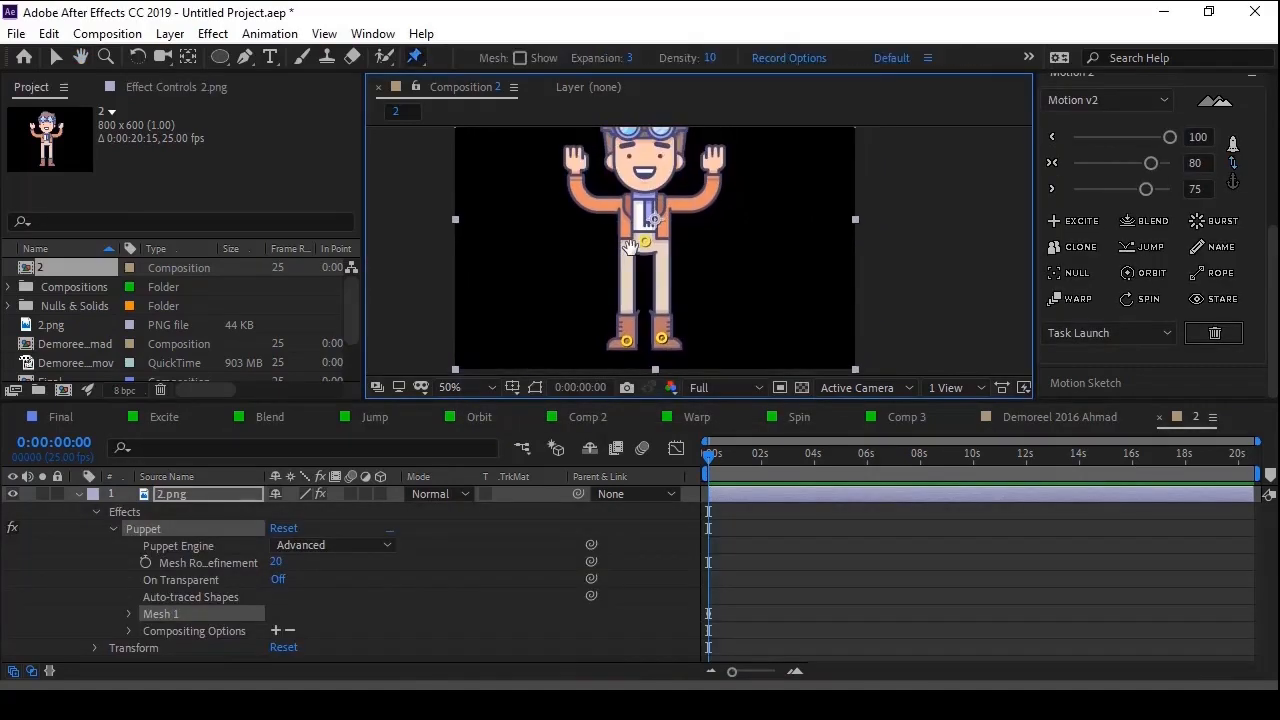
{"action": "left_click_drag", "start_coordinate": [644, 182], "coordinate": [642, 231]}
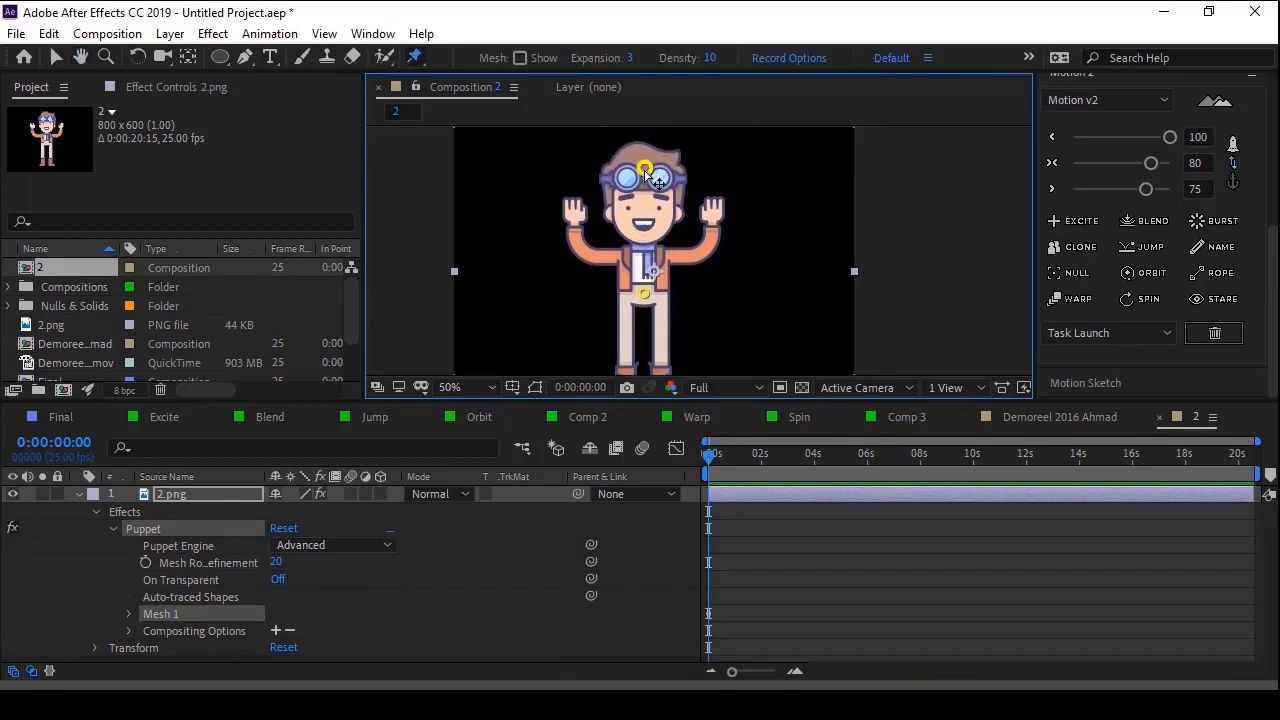
{"action": "mouse_move", "coordinate": [646, 169]}
{"action": "left_mouse_down"}
{"action": "mouse_move", "coordinate": [614, 178]}
{"action": "mouse_move", "coordinate": [666, 182]}
{"action": "mouse_move", "coordinate": [612, 178]}
{"action": "mouse_move", "coordinate": [640, 175]}
{"action": "left_mouse_up"}
Step: Reveal Puppet Pin 2 under Mesh 1 Deform and move the head pin sideways to 474, 104 at 0:00:00:00
{"action": "left_click", "coordinate": [128, 613]}
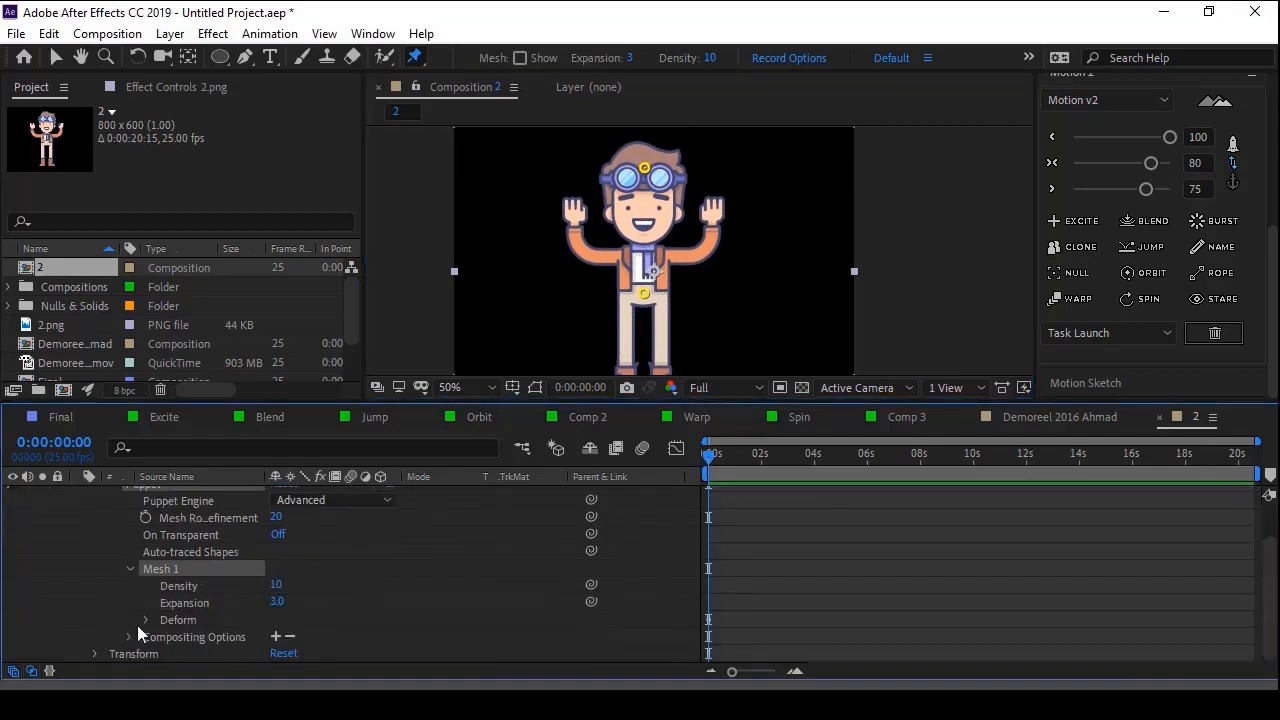
{"action": "scroll", "coordinate": [160, 622], "scroll_direction": "down", "scroll_amount": 2}
{"action": "scroll", "coordinate": [206, 602], "scroll_direction": "down", "scroll_amount": 1}
{"action": "left_click", "coordinate": [206, 608]}
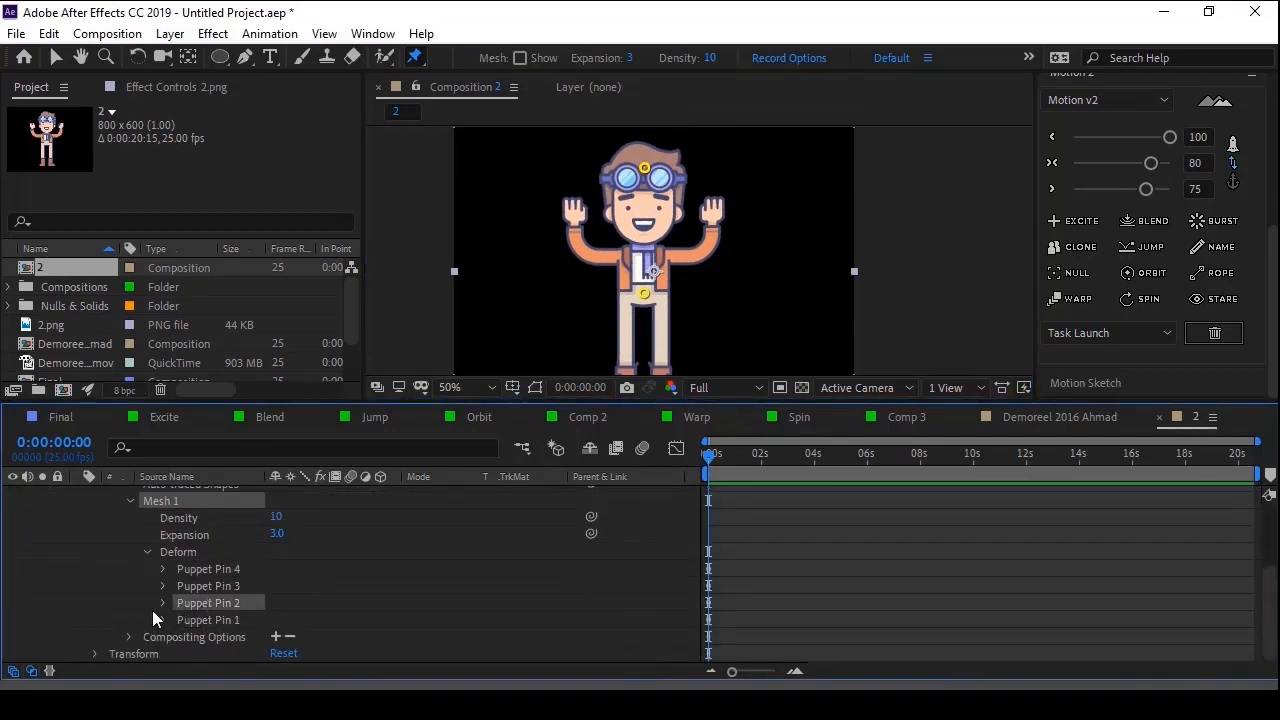
{"action": "left_click", "coordinate": [163, 603]}
{"action": "scroll", "coordinate": [229, 645], "scroll_direction": "down", "scroll_amount": 1}
{"action": "key", "text": "v"}
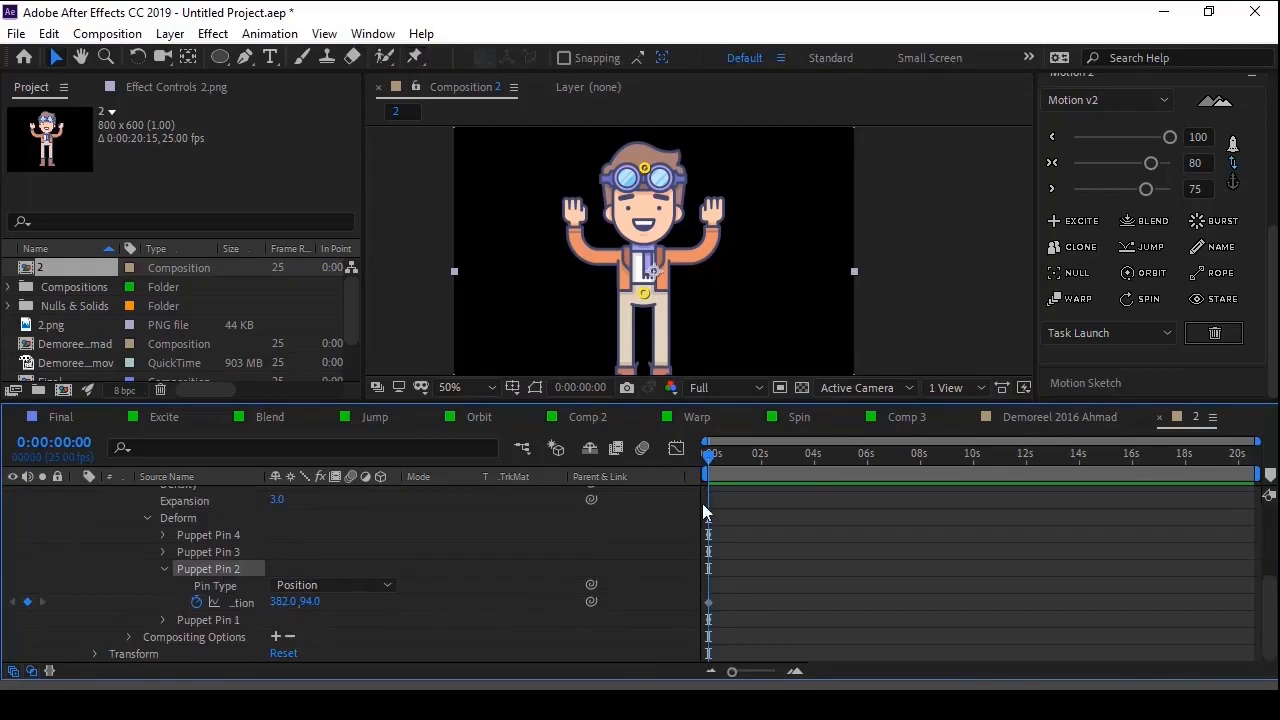
{"action": "left_click_drag", "start_coordinate": [644, 168], "coordinate": [705, 185]}
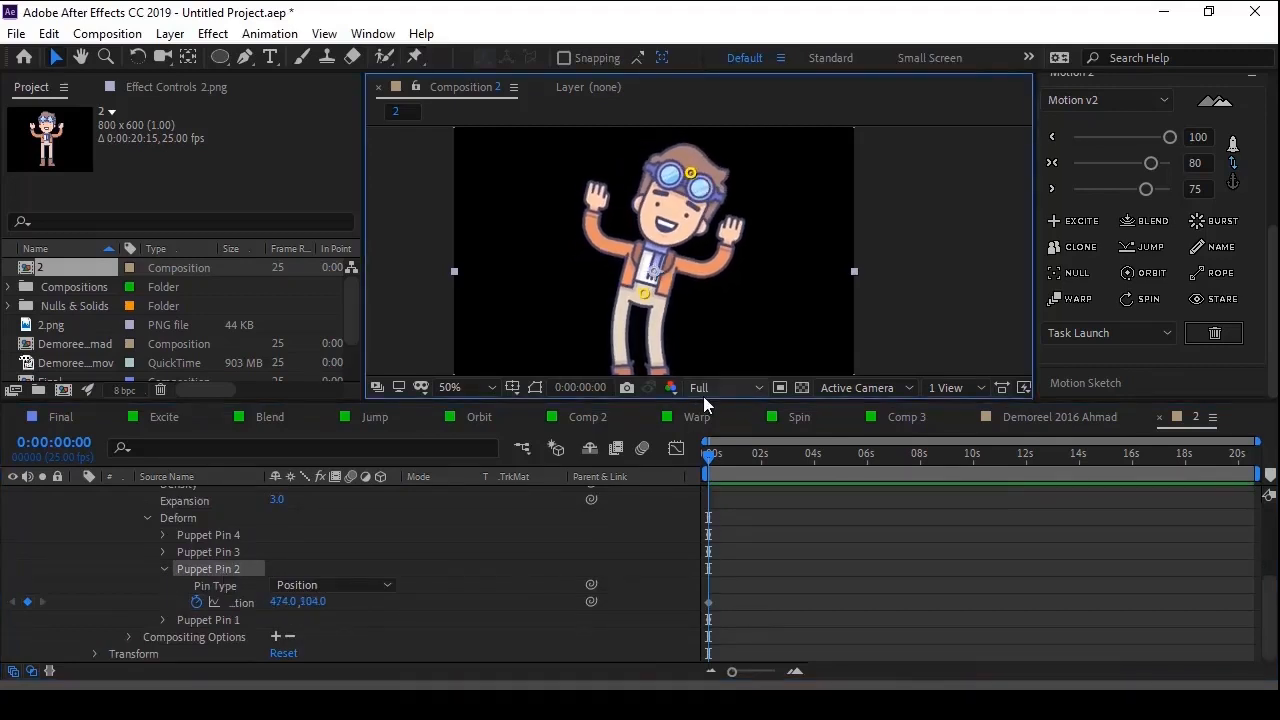
Step: Reset the head pin's position to 382, 94 at 0:00:00:10, adding a second keyframe
{"action": "key", "text": "shift+Page_Down"}
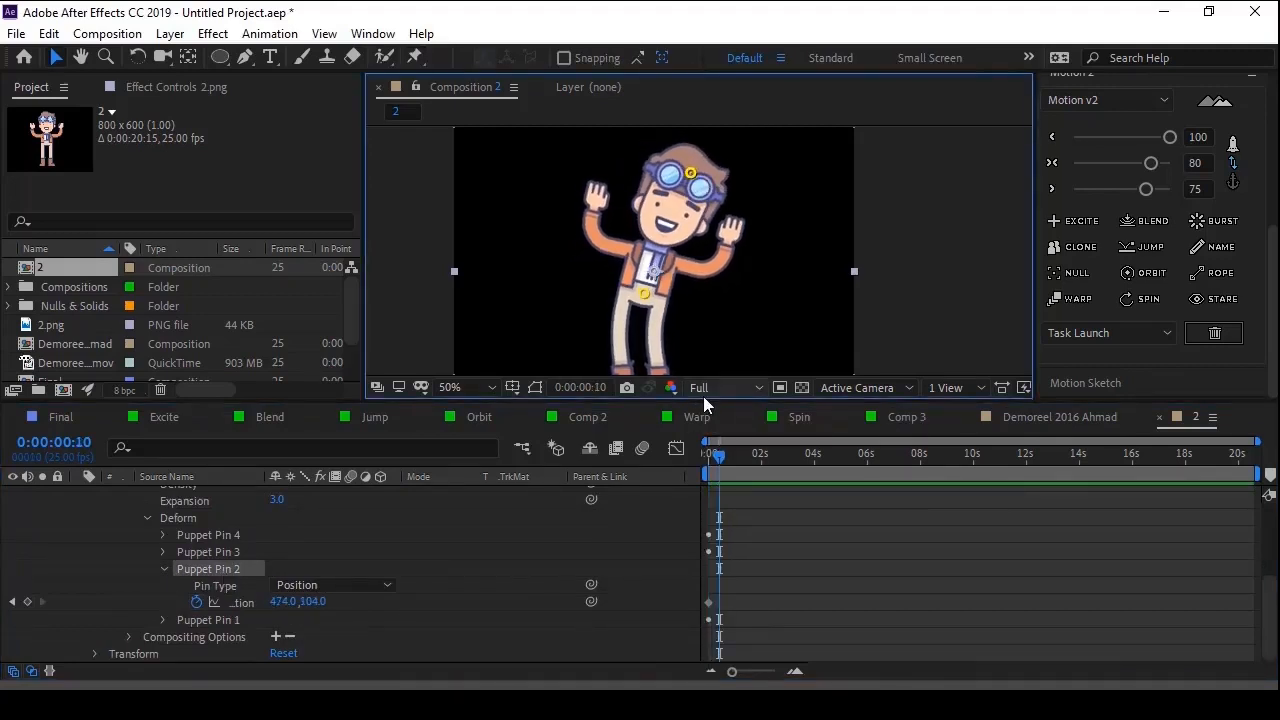
{"action": "right_click", "coordinate": [241, 601]}
{"action": "left_click", "coordinate": [292, 497]}
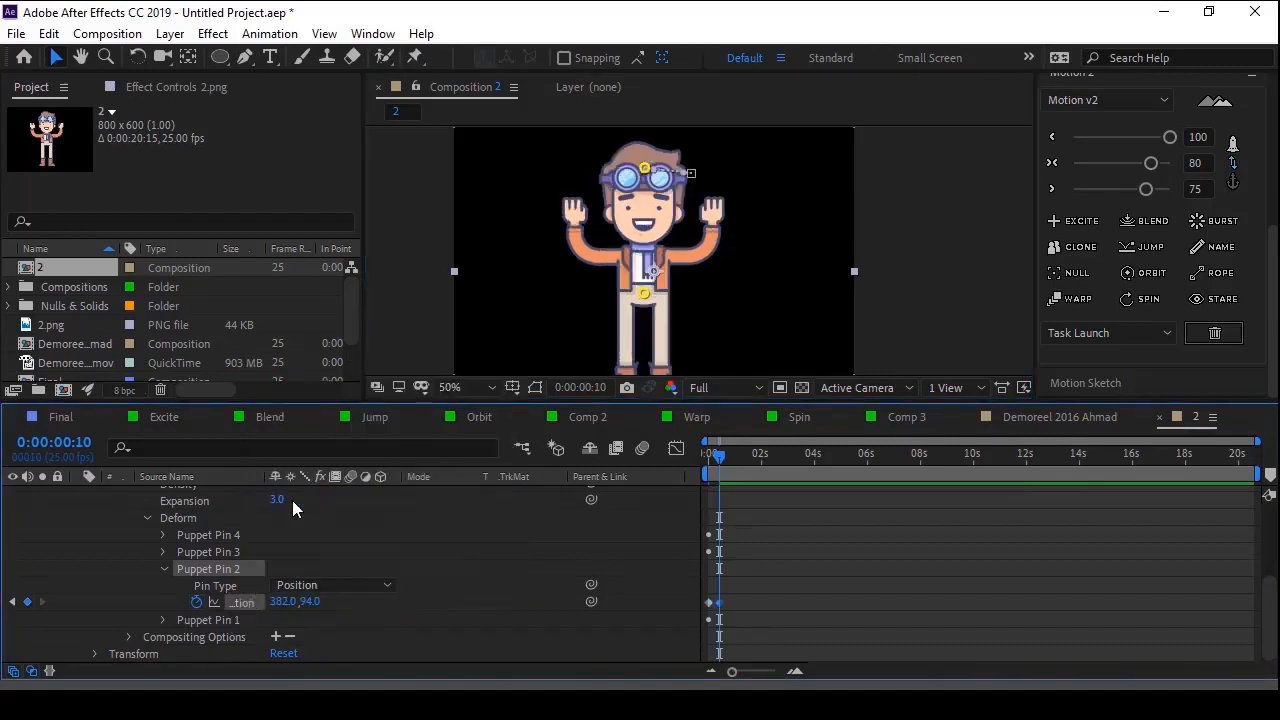
Step: Apply Excite to both head pin position keyframes and play the animation from the start
{"action": "left_click_drag", "start_coordinate": [753, 595], "coordinate": [690, 609]}
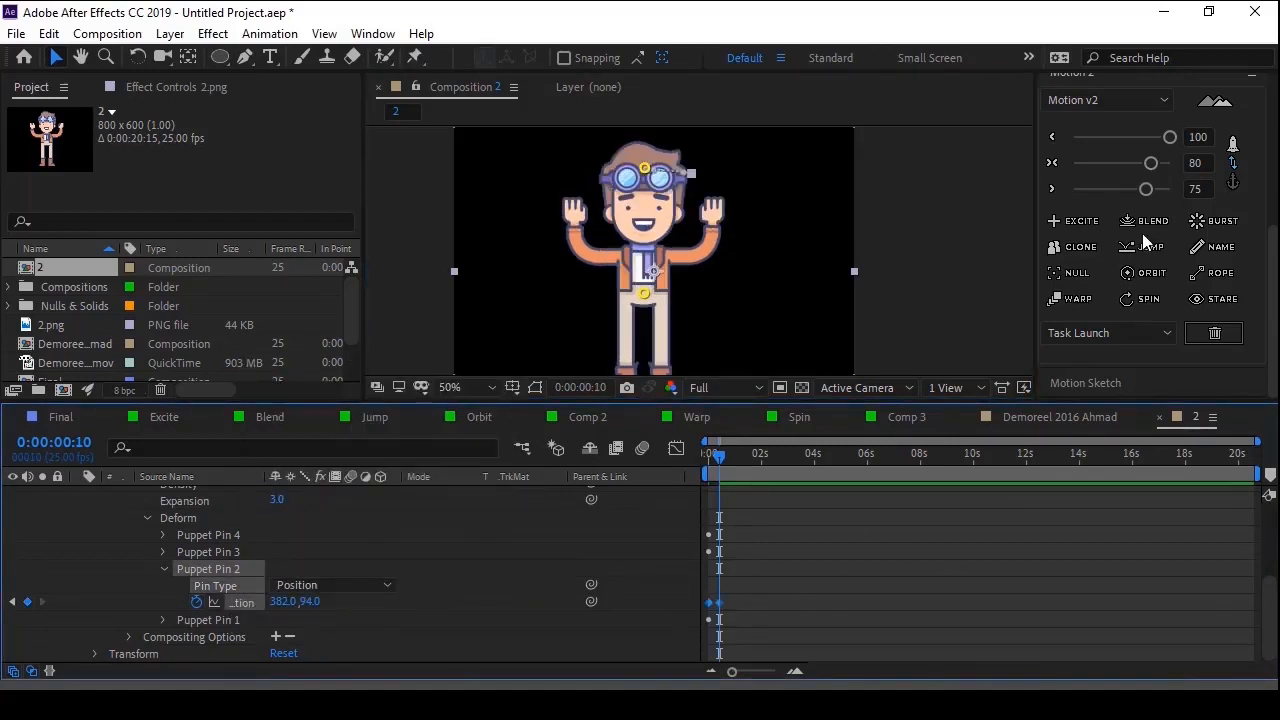
{"action": "left_click", "coordinate": [1076, 226]}
{"action": "left_click_drag", "start_coordinate": [718, 455], "coordinate": [691, 453]}
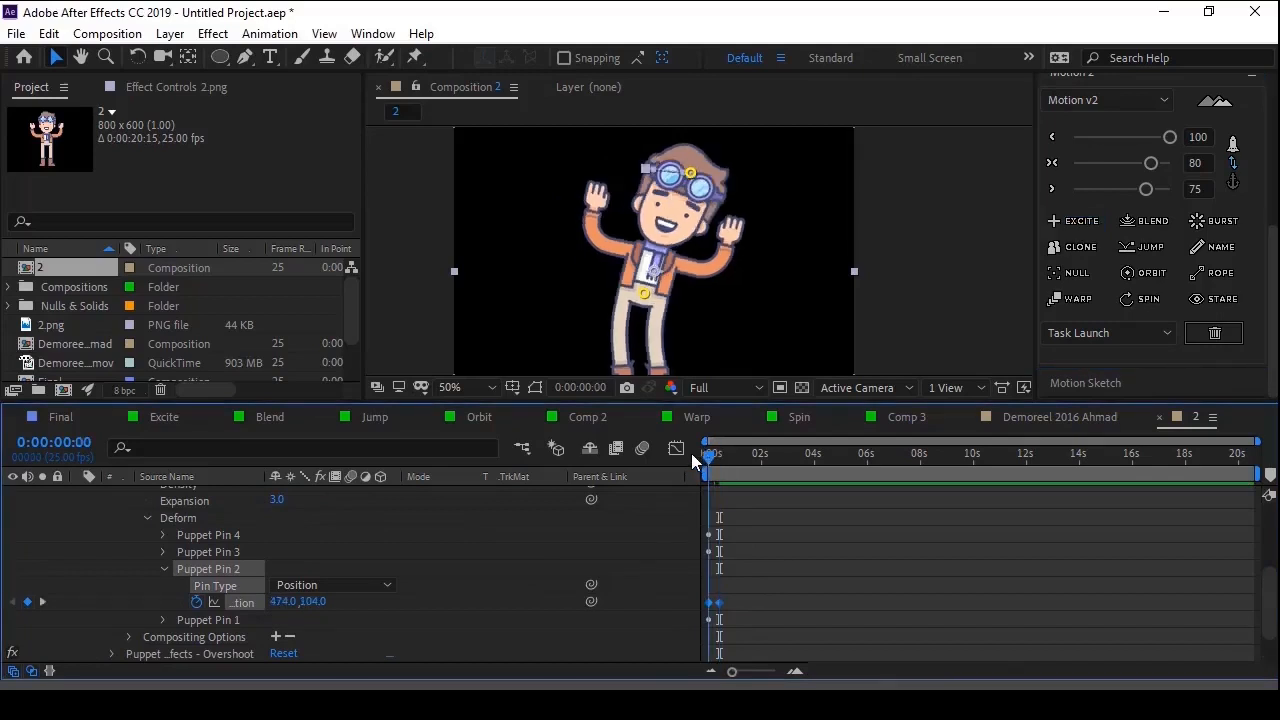
{"action": "key", "text": "space"}
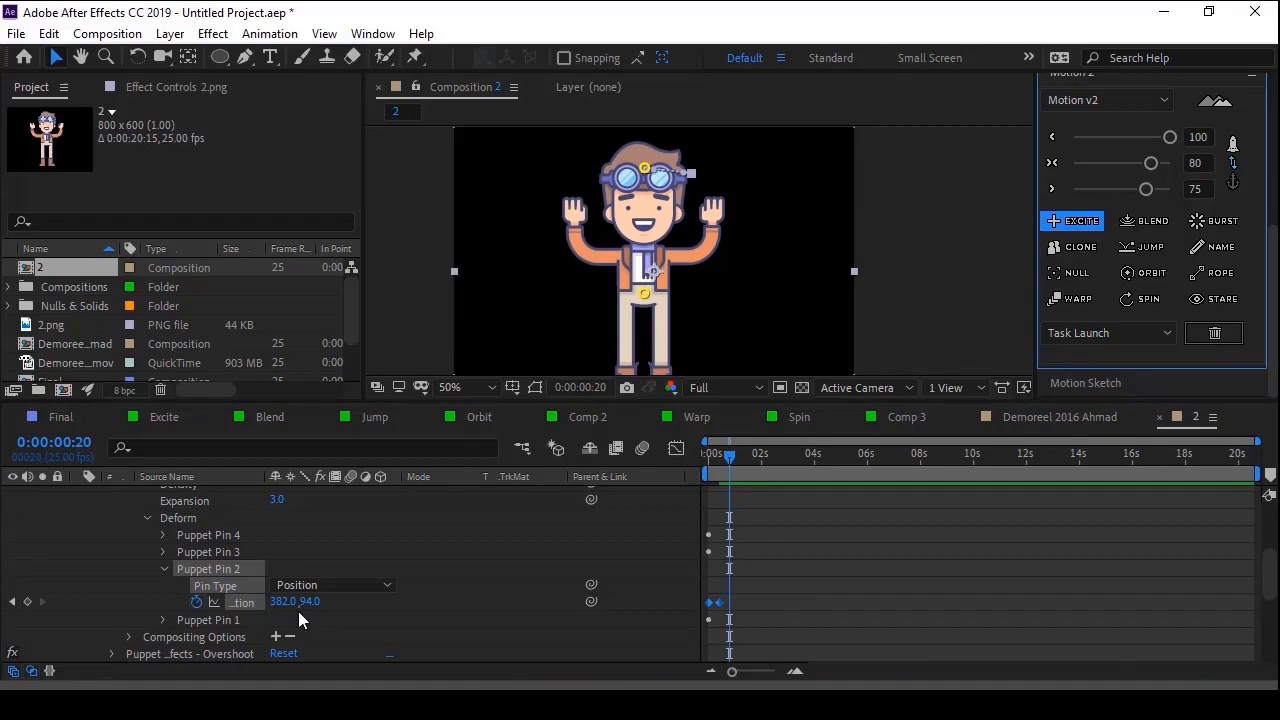
Step: Run the Pin + task on the 2.png layer to create controller nulls for its puppet pins
{"action": "scroll", "coordinate": [210, 580], "scroll_direction": "up", "scroll_amount": 3}
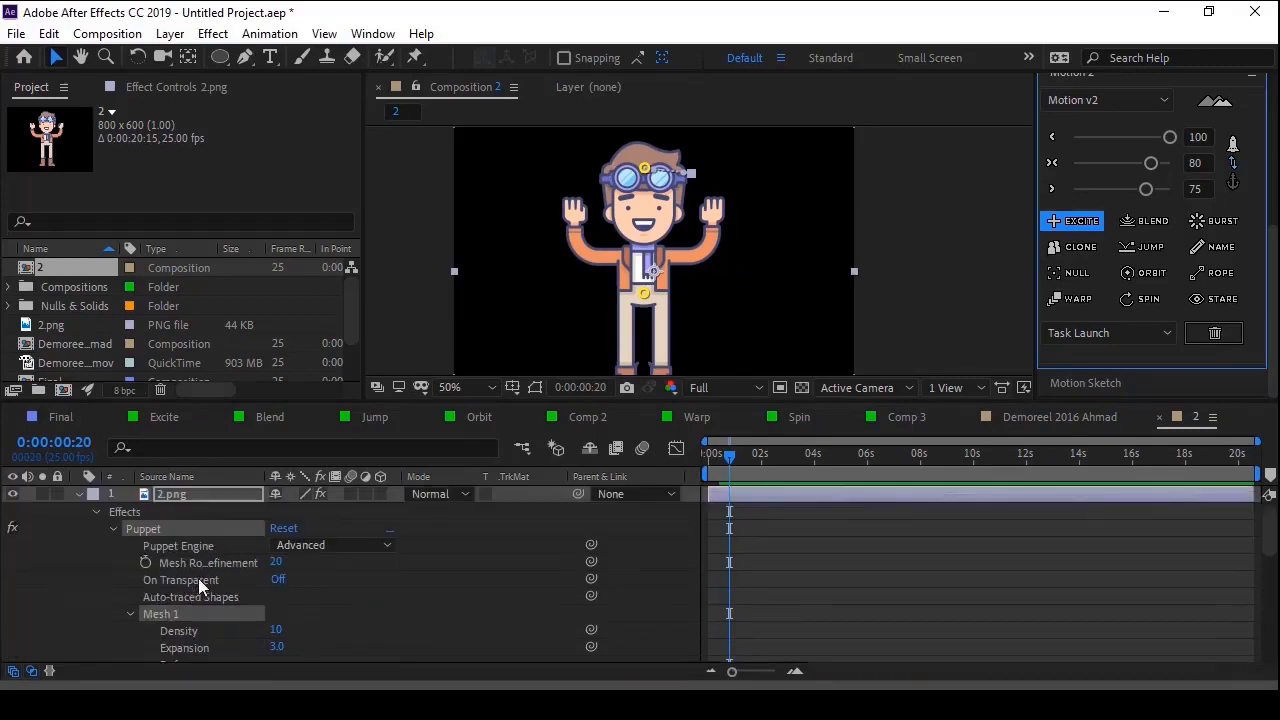
{"action": "left_click", "coordinate": [189, 494]}
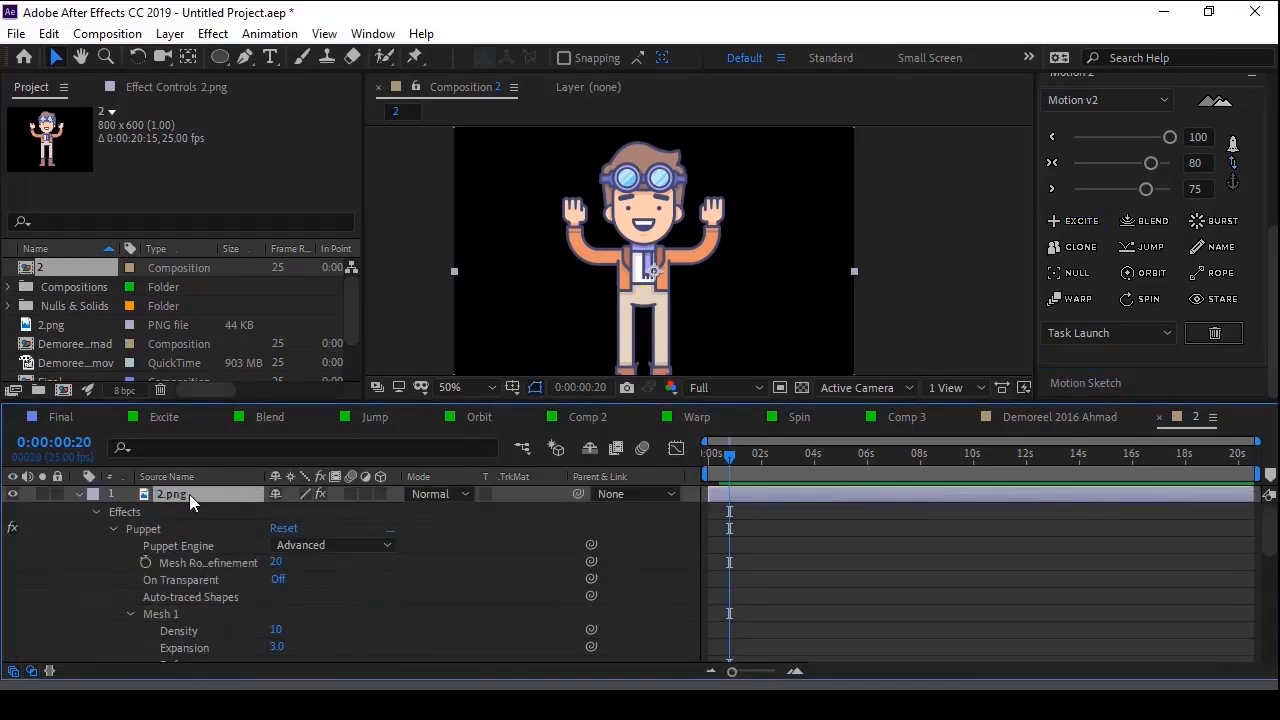
{"action": "left_click", "coordinate": [1079, 330]}
{"action": "left_click", "coordinate": [1076, 397]}
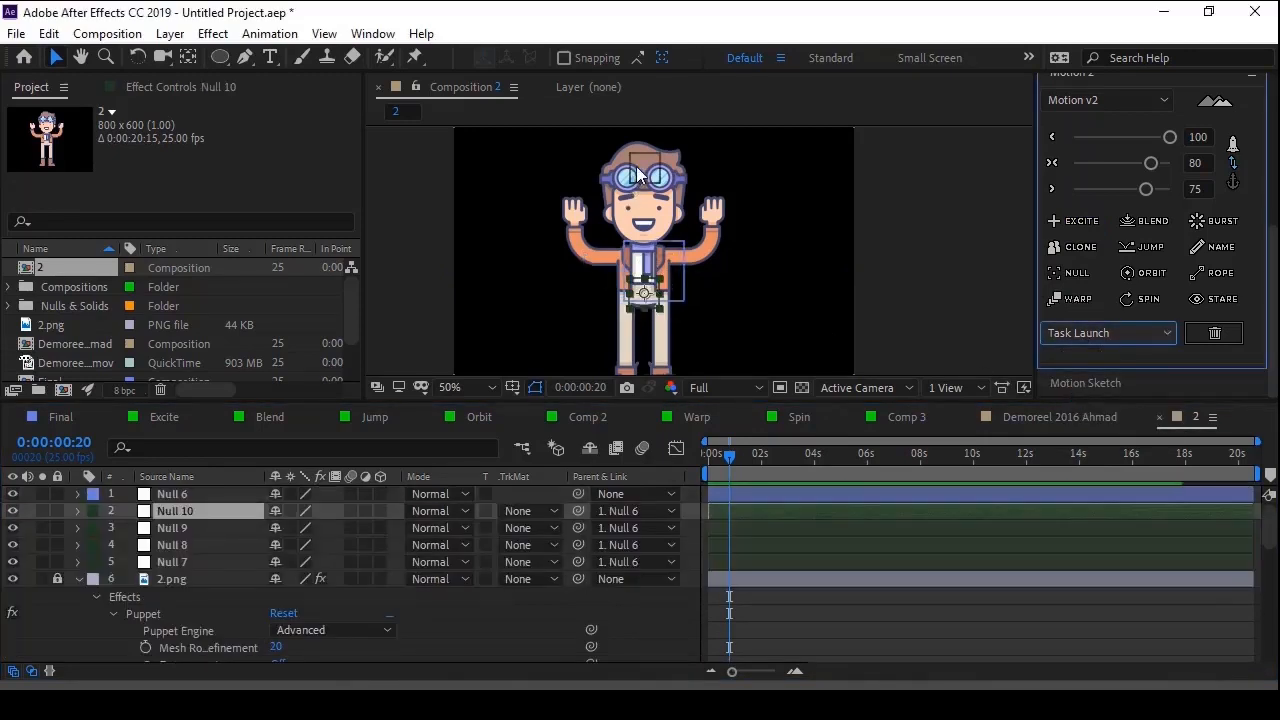
Step: Check the nulls at the feet and try moving the whole character with the parent null Null 6, undoing the move
{"action": "key", "text": "space"}
{"action": "left_click_drag", "start_coordinate": [647, 290], "coordinate": [636, 188]}
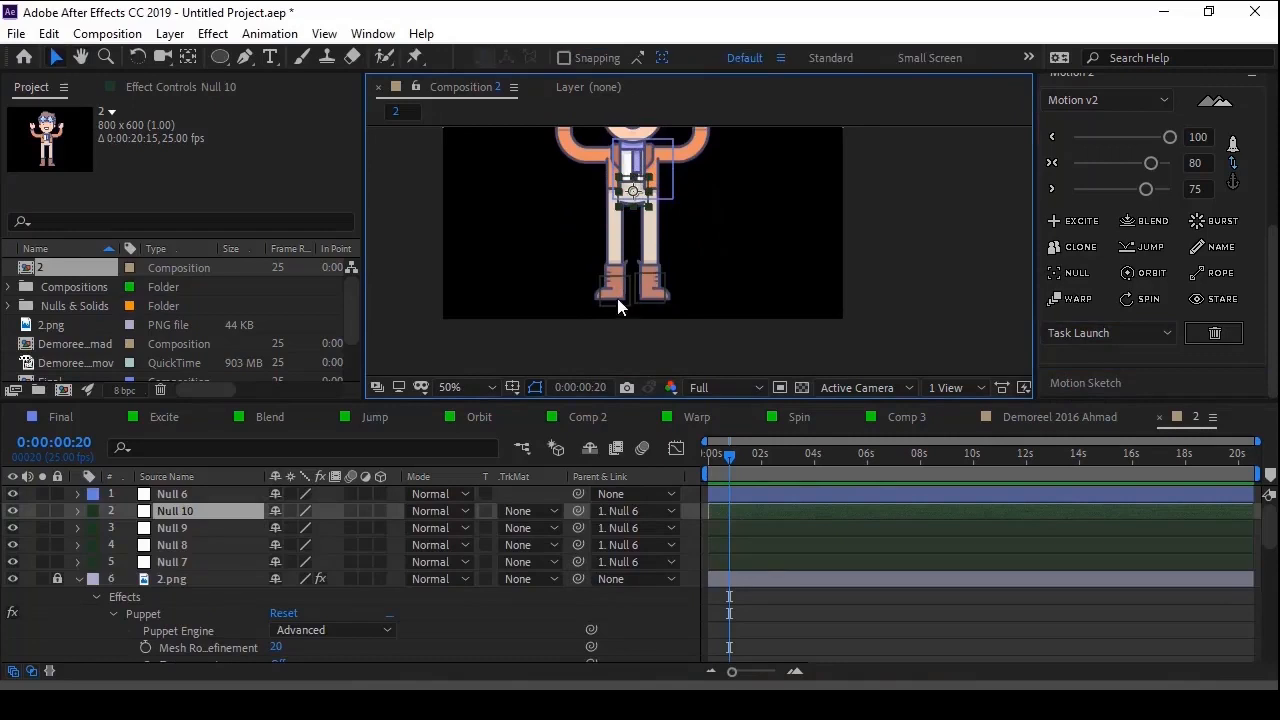
{"action": "left_click", "coordinate": [616, 298]}
{"action": "left_click", "coordinate": [648, 292]}
{"action": "key", "text": "space"}
{"action": "left_click_drag", "start_coordinate": [634, 236], "coordinate": [615, 333]}
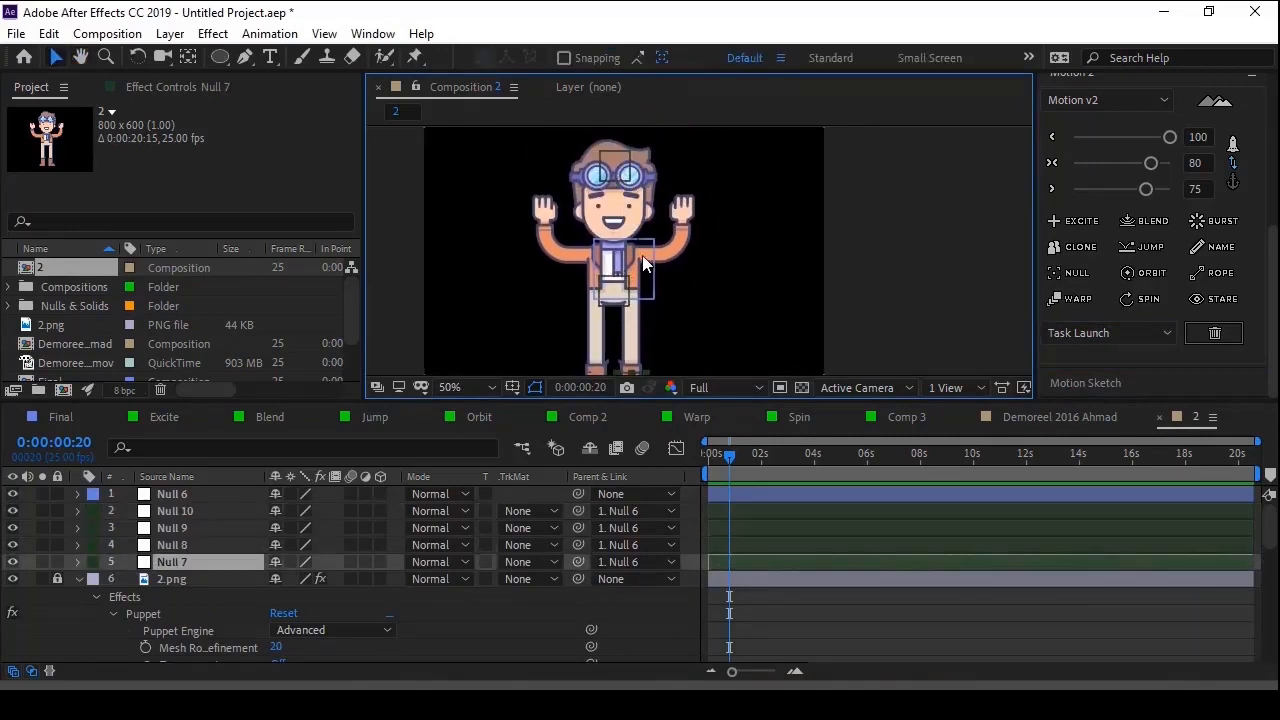
{"action": "mouse_move", "coordinate": [642, 255]}
{"action": "left_mouse_down"}
{"action": "mouse_move", "coordinate": [743, 235]}
{"action": "mouse_move", "coordinate": [645, 237]}
{"action": "left_mouse_up"}
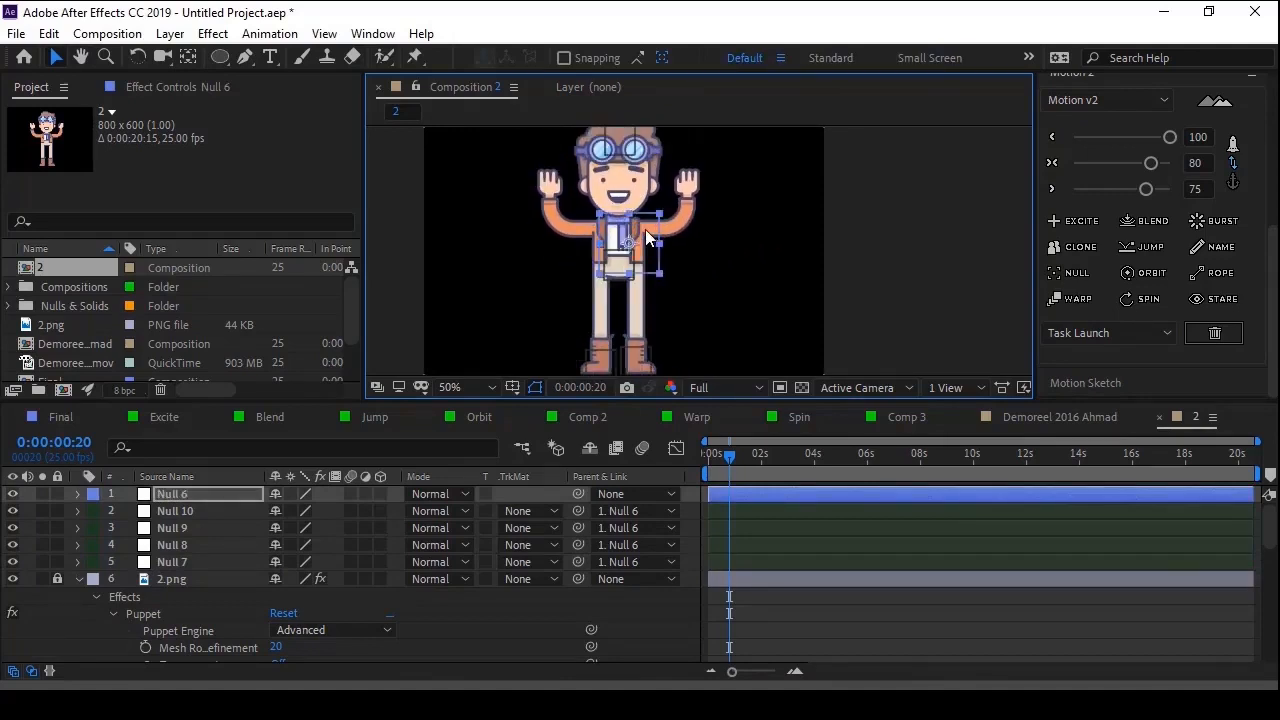
{"action": "key", "text": "ctrl+z"}
Step: Animate the head null Null 9's position from 118, -132 at 0:00:00:00 to 44, -156 at 0:00:00:20
{"action": "left_click_drag", "start_coordinate": [619, 169], "coordinate": [658, 177]}
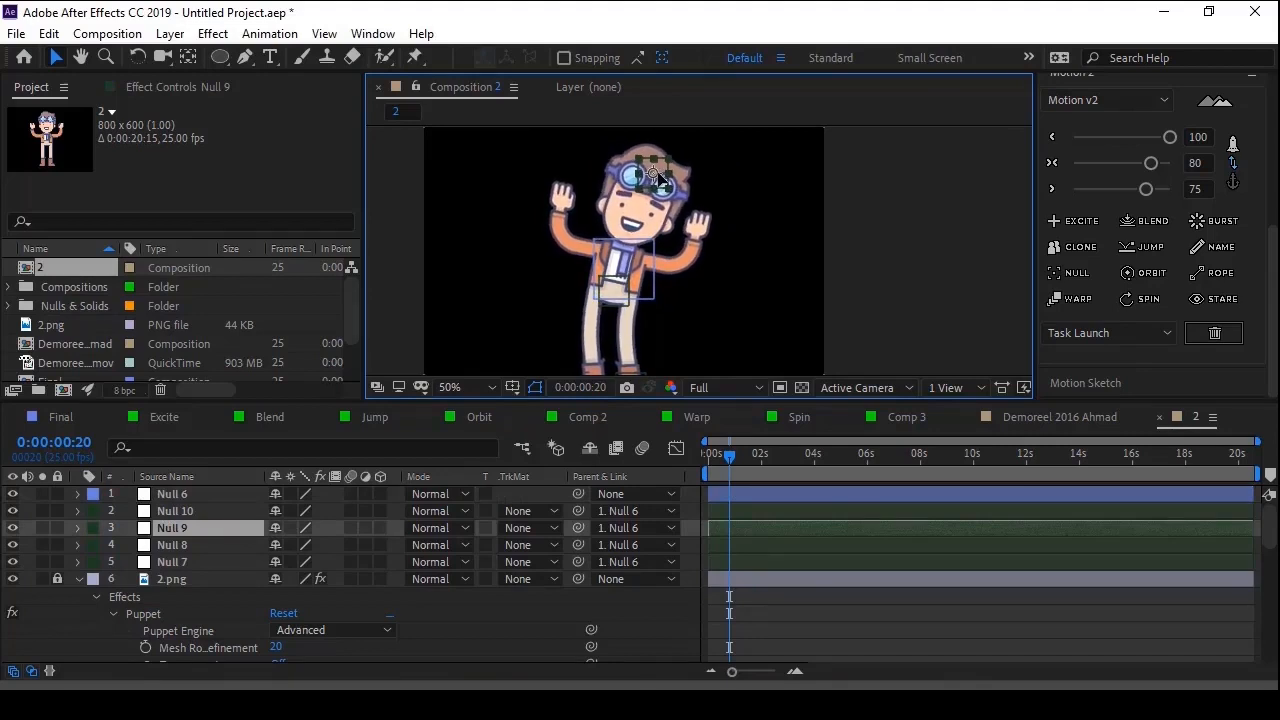
{"action": "key", "text": "p"}
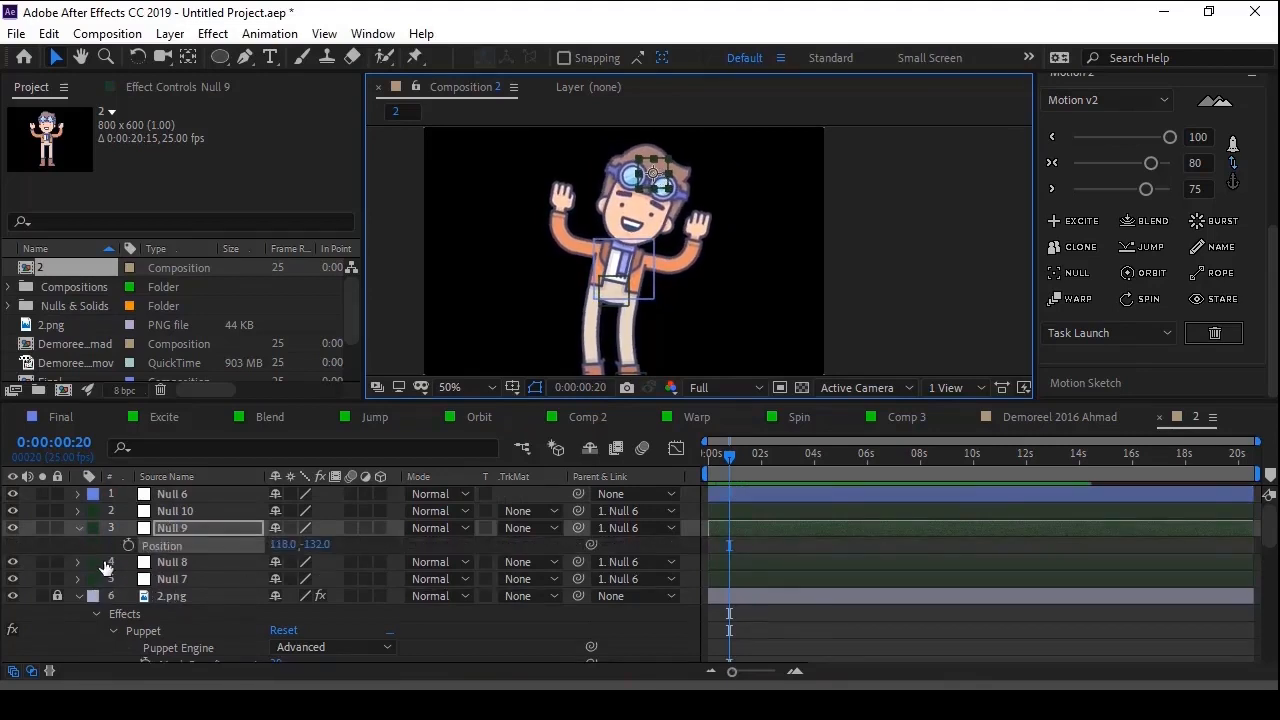
{"action": "left_click", "coordinate": [127, 545]}
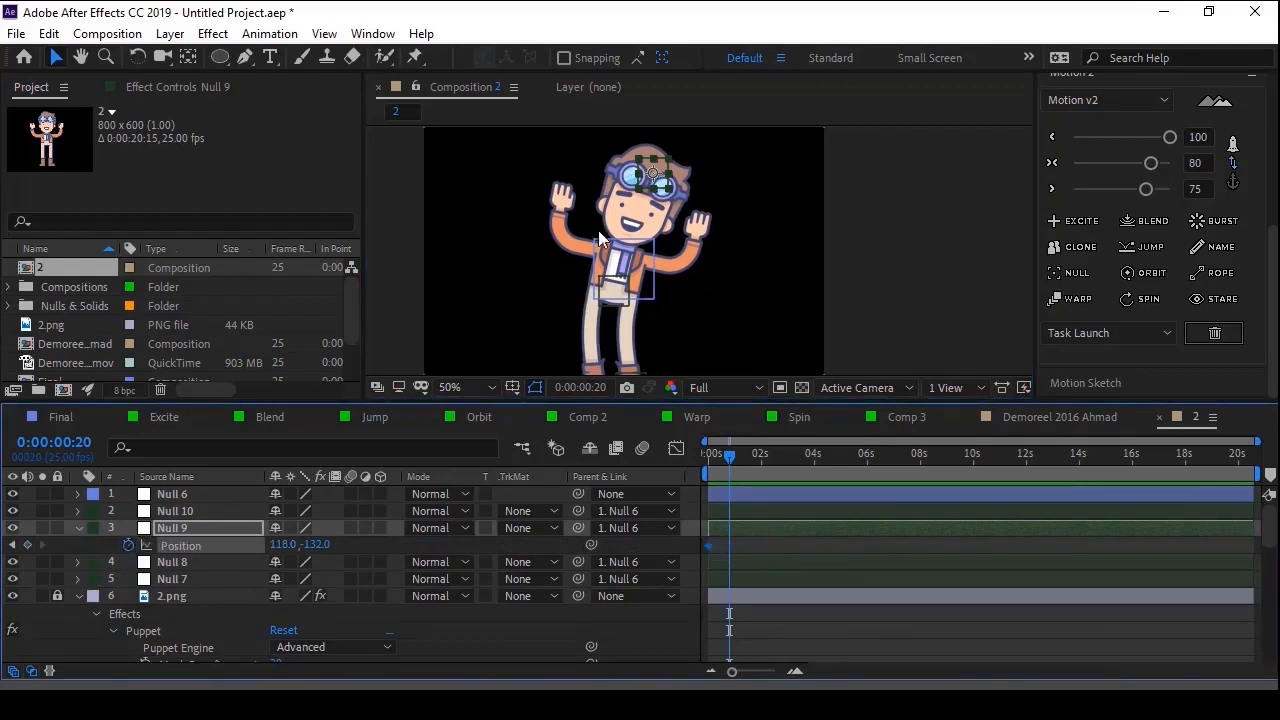
{"action": "left_click_drag", "start_coordinate": [662, 175], "coordinate": [625, 156]}
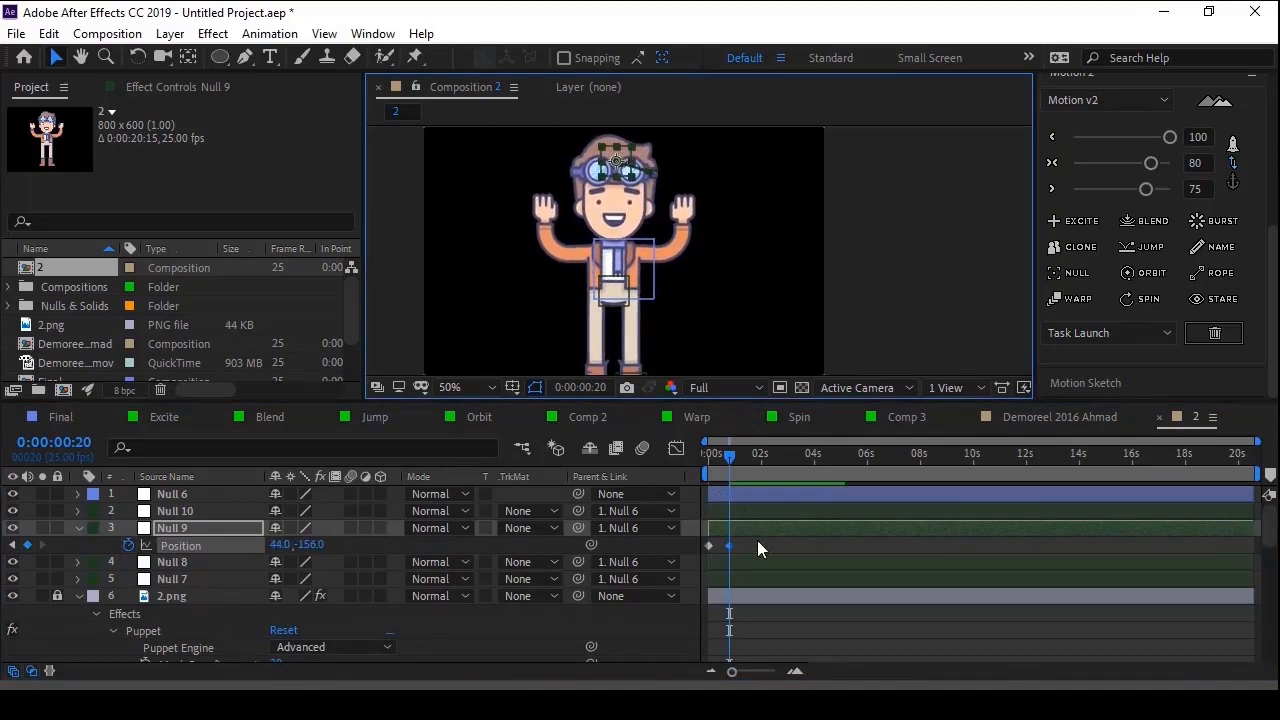
Step: Apply Excite to both position keyframes of Null 9 and play back the head animation
{"action": "left_click_drag", "start_coordinate": [758, 551], "coordinate": [676, 540]}
{"action": "left_click", "coordinate": [1075, 222]}
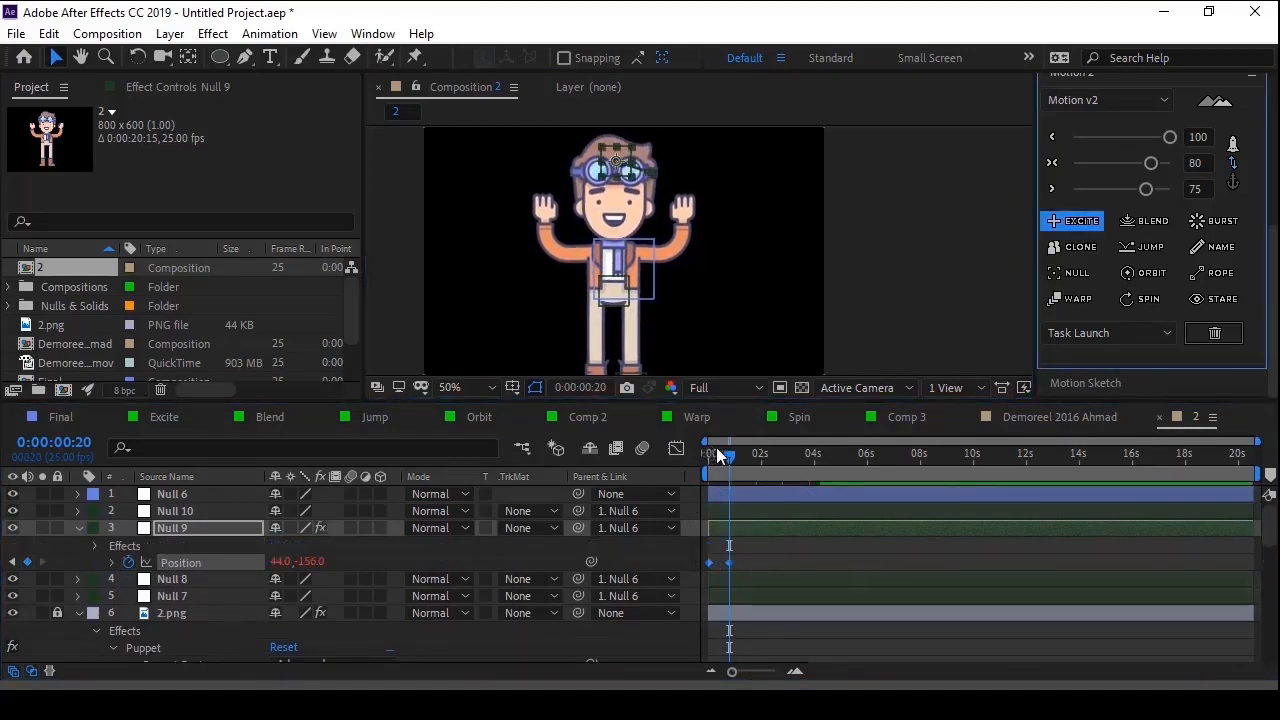
{"action": "key", "text": "space"}
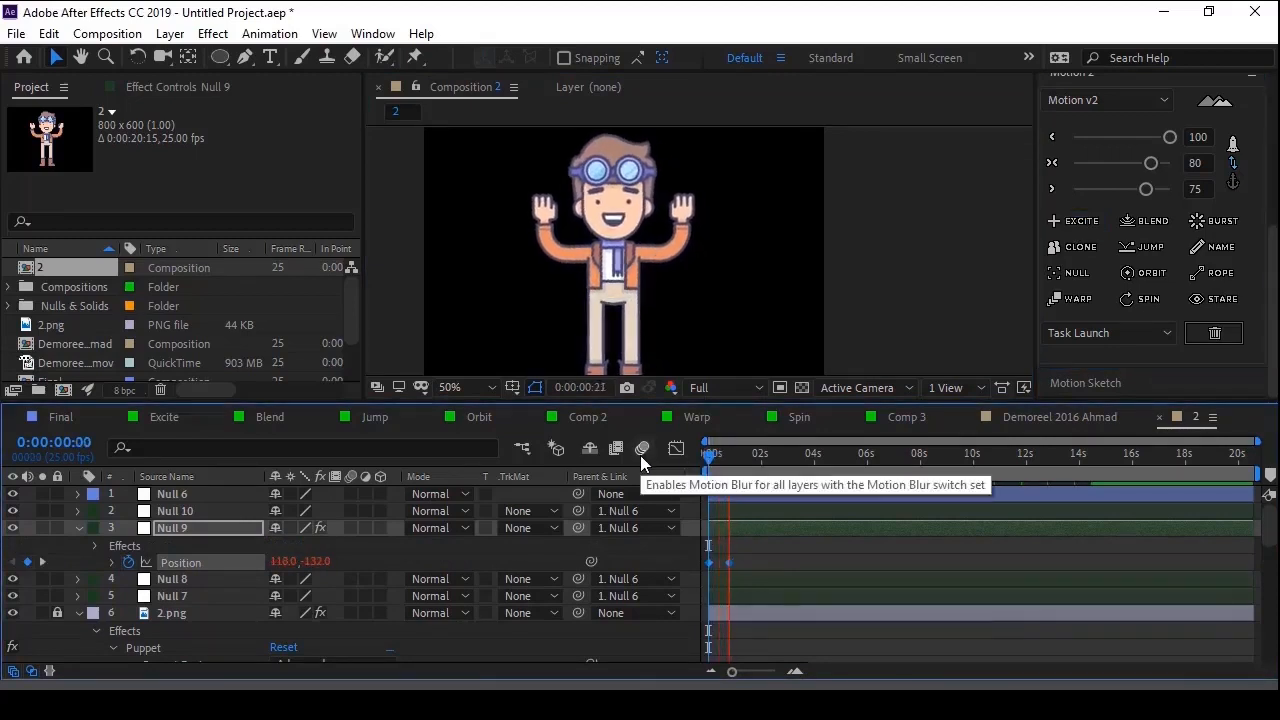
Step: Move Null 9's second position keyframe closer to the first and play back the faster head animation
{"action": "key", "text": "space"}
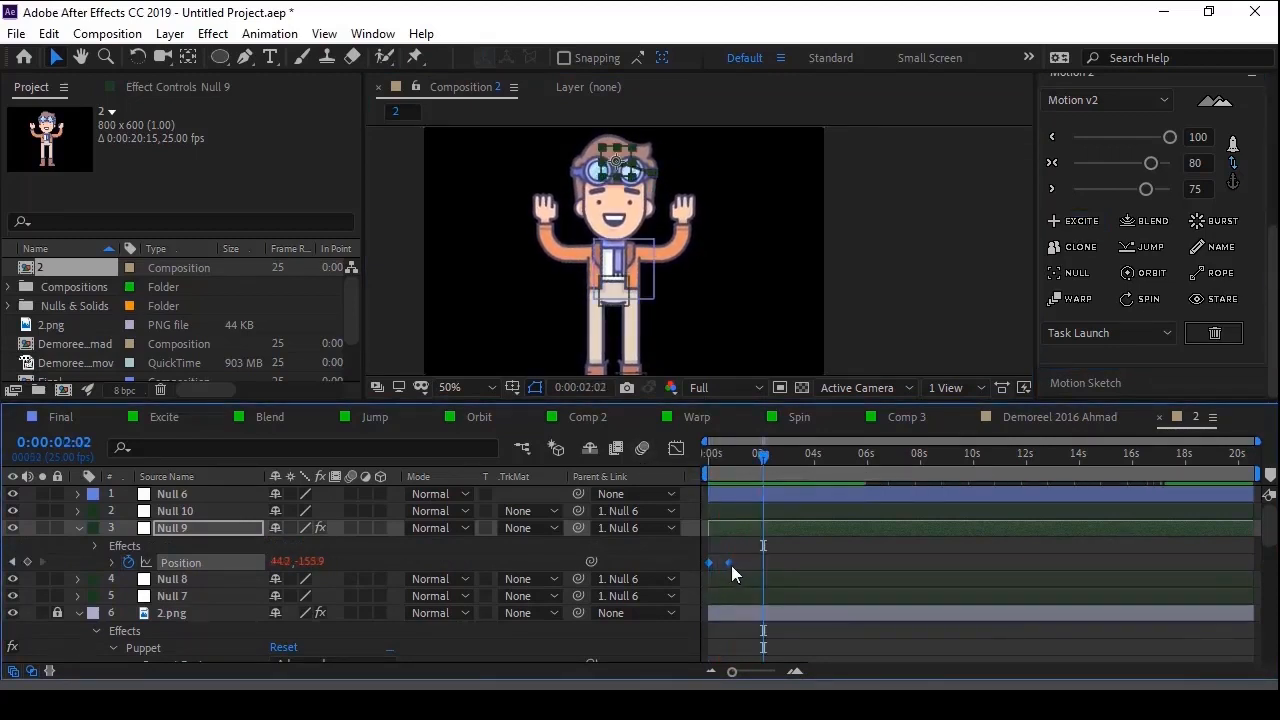
{"action": "left_click_drag", "start_coordinate": [722, 564], "coordinate": [720, 564]}
{"action": "left_click_drag", "start_coordinate": [721, 456], "coordinate": [664, 483]}
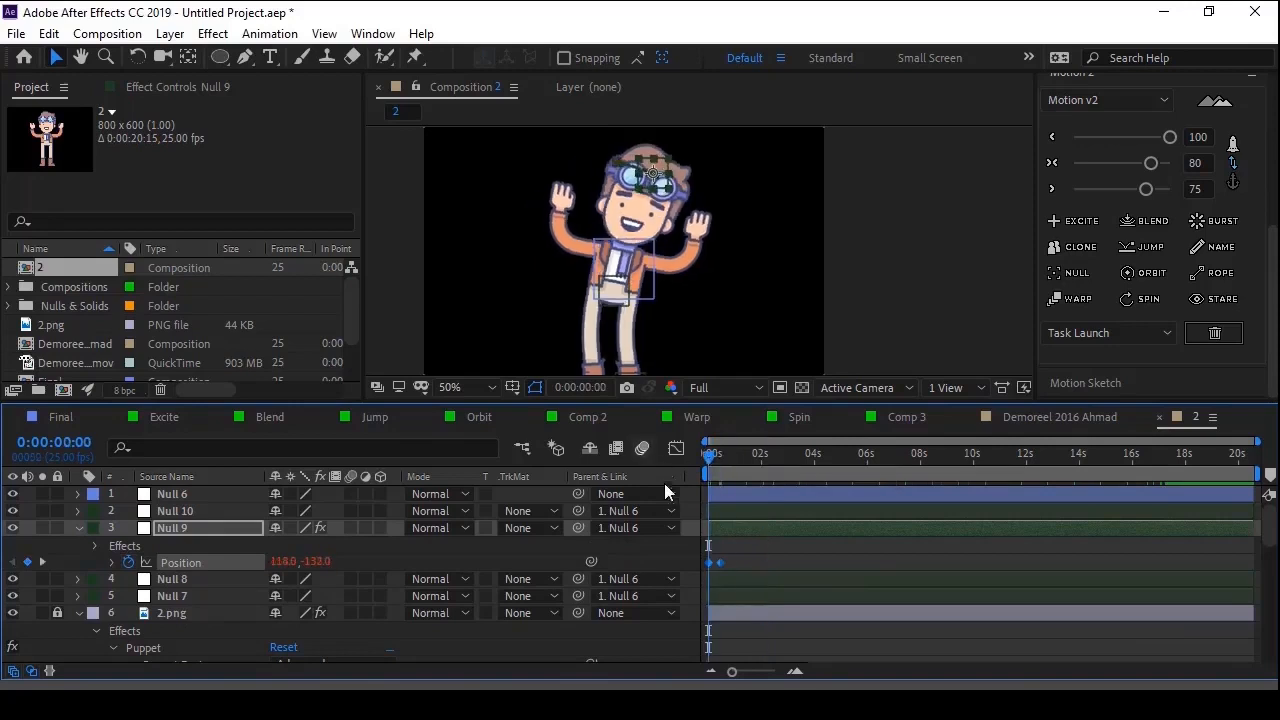
{"action": "key", "text": "space"}
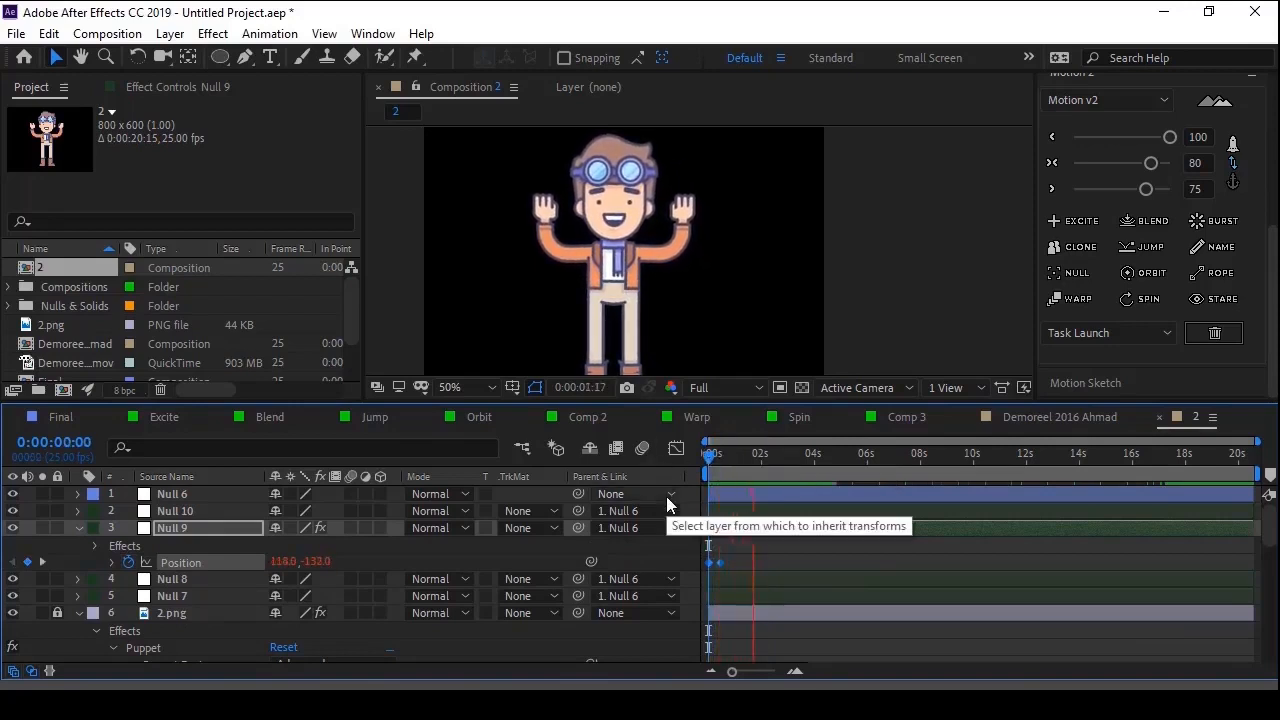
{"action": "key", "text": "space"}
{"action": "left_click_drag", "start_coordinate": [726, 459], "coordinate": [681, 457]}
{"action": "key", "text": "space"}
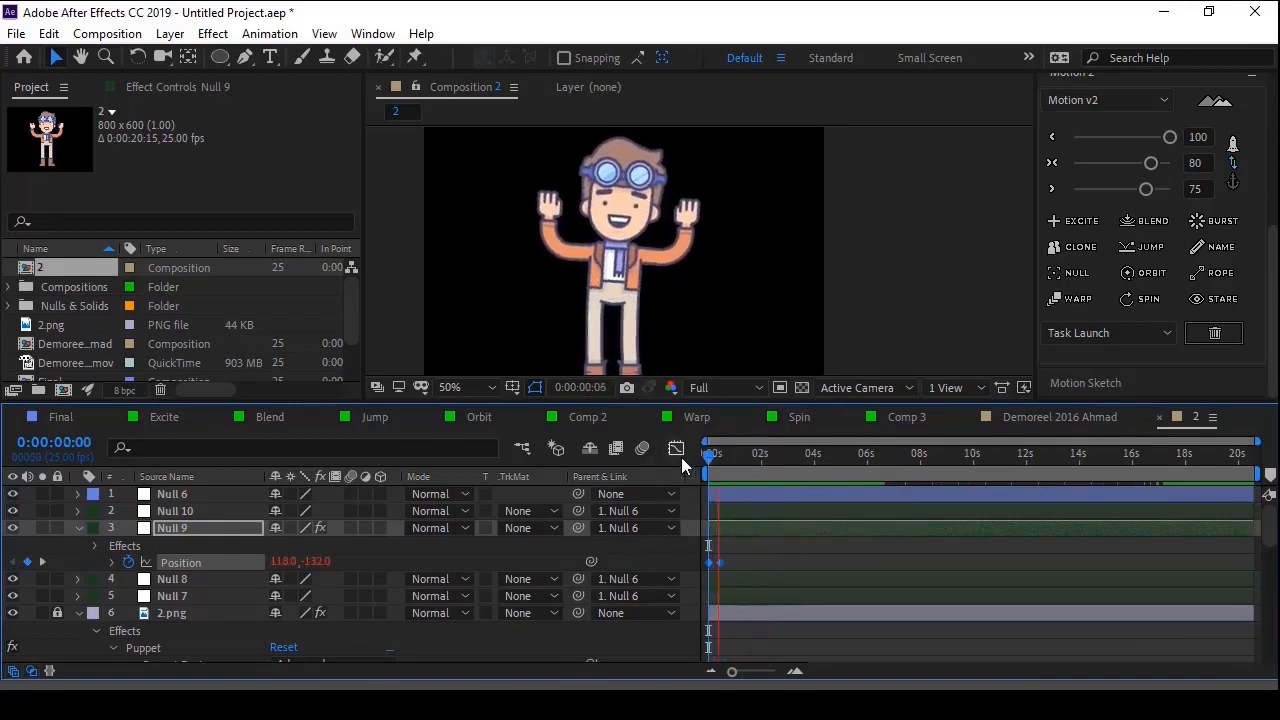
{"action": "key", "text": "space"}
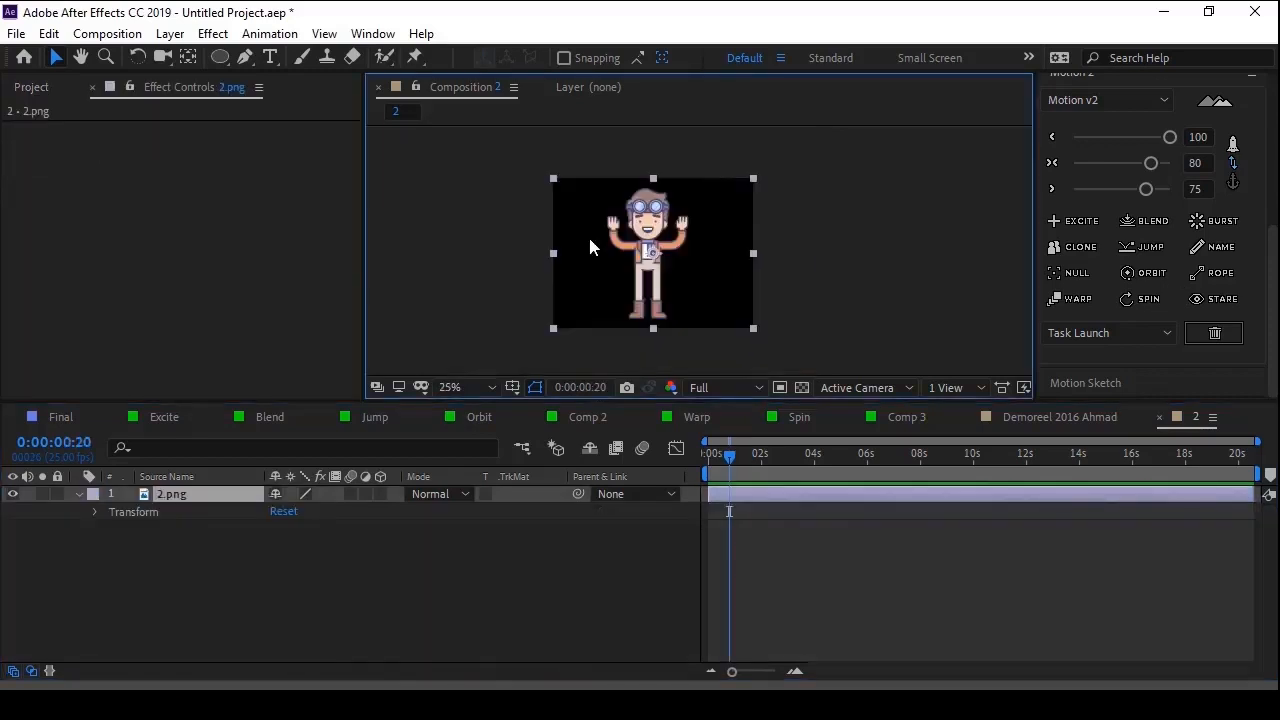
Step: Resize composition 2 to 1920 px wide and 1080 px high with the aspect ratio lock turned off
{"action": "scroll", "coordinate": [588, 234], "scroll_direction": "down", "scroll_amount": 1}
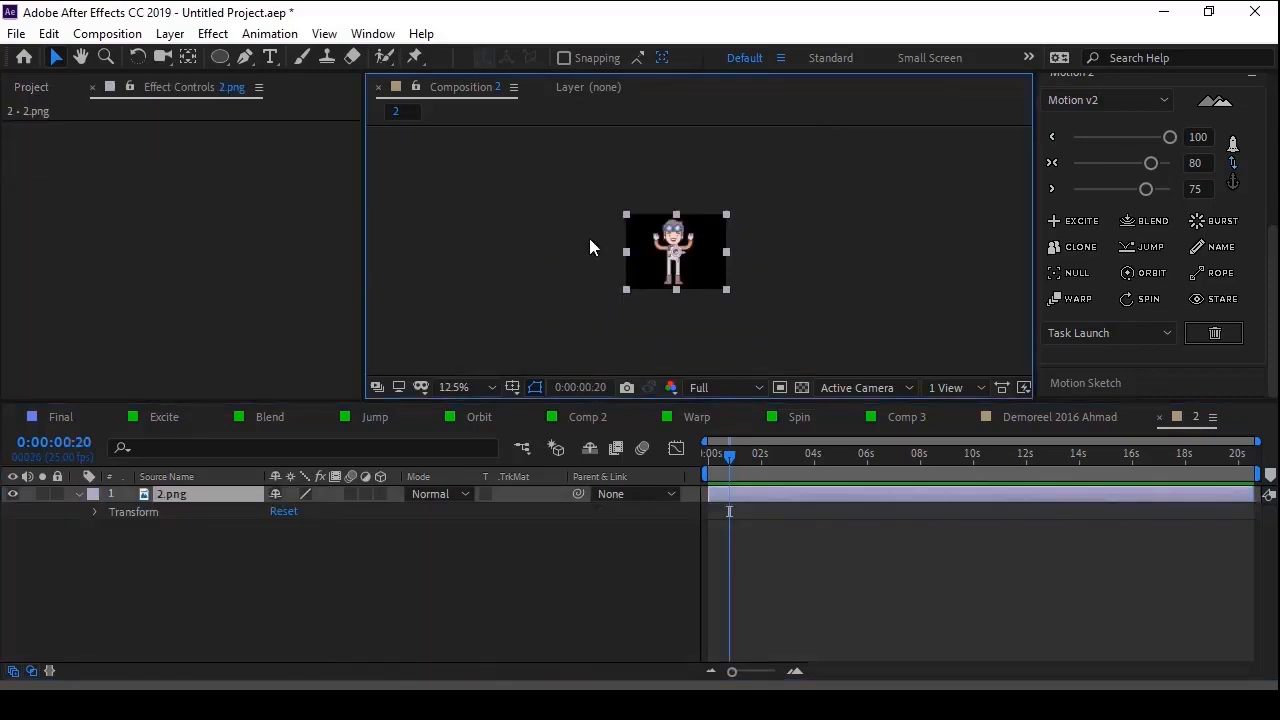
{"action": "scroll", "coordinate": [589, 238], "scroll_direction": "up", "scroll_amount": 3}
{"action": "scroll", "coordinate": [590, 240], "scroll_direction": "down", "scroll_amount": 2}
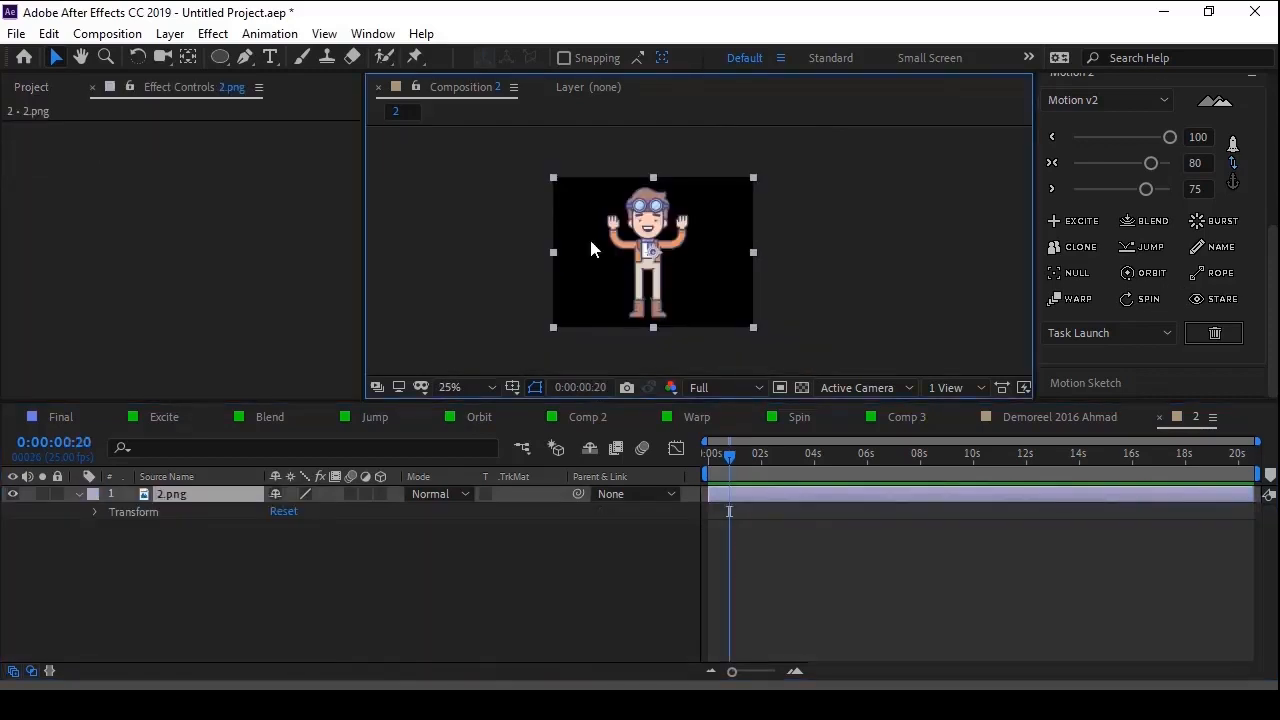
{"action": "key", "text": "ctrl+k"}
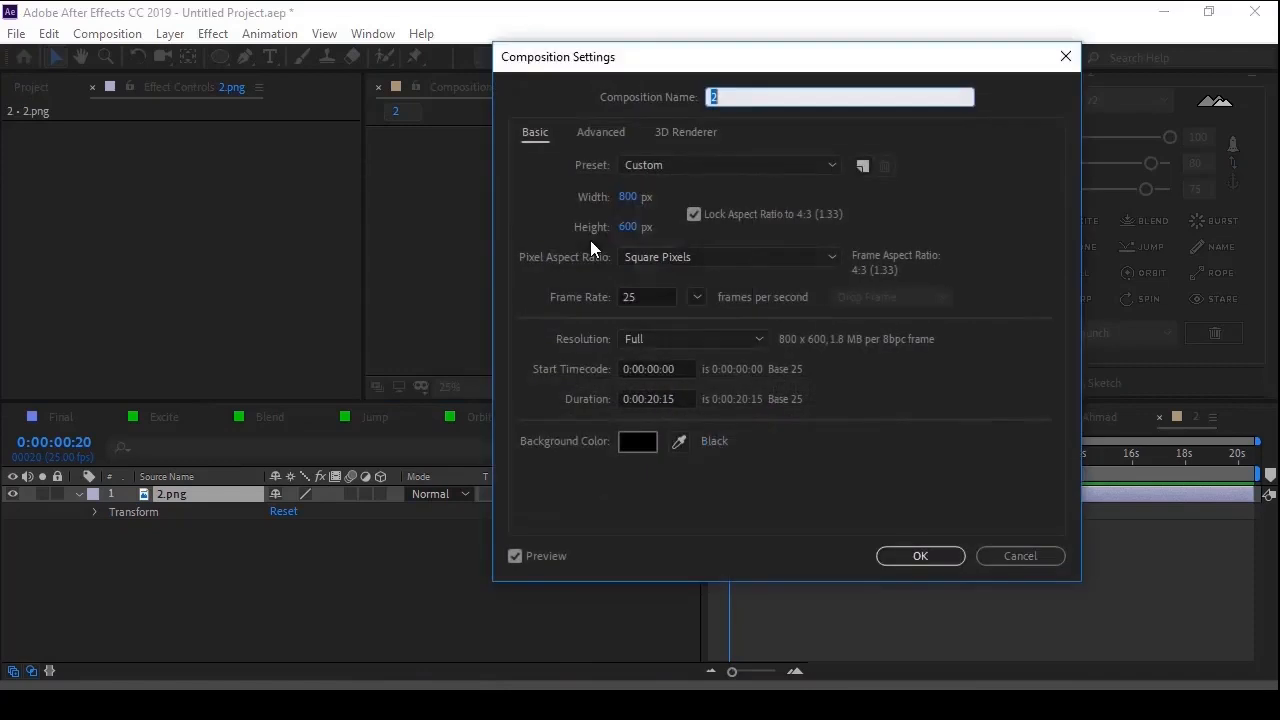
{"action": "left_click", "coordinate": [627, 199]}
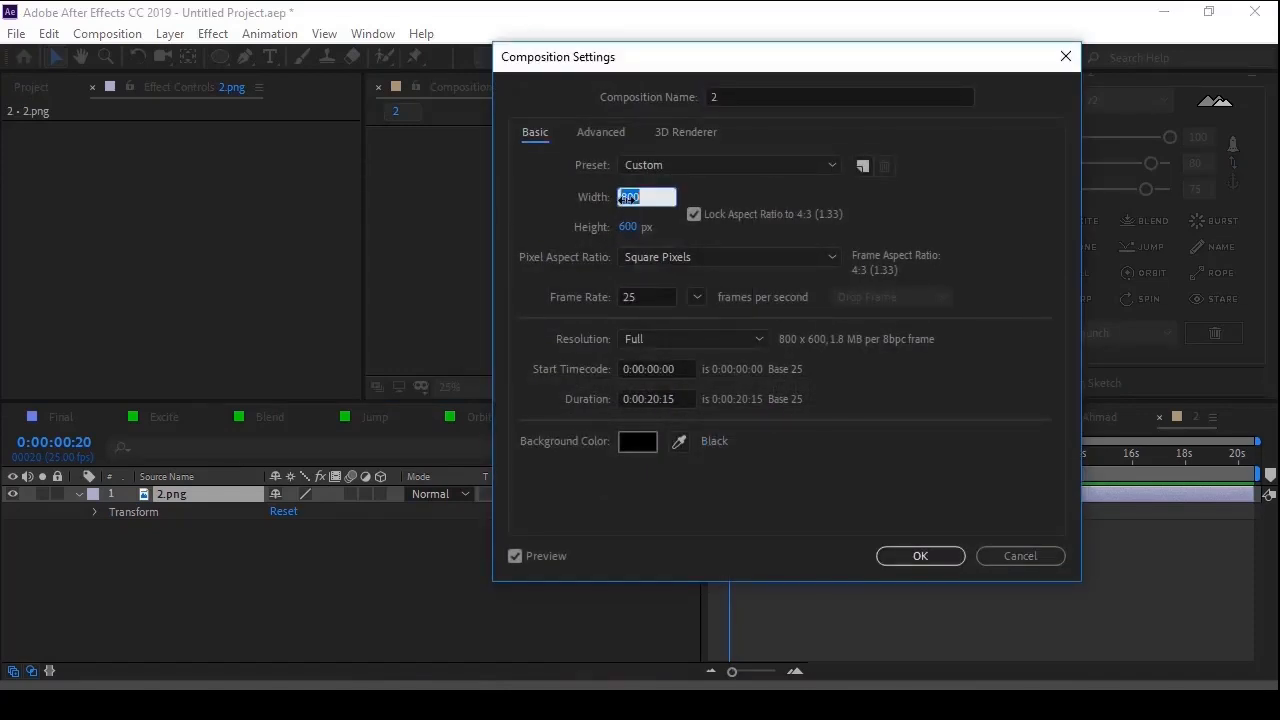
{"action": "type", "text": "1920"}
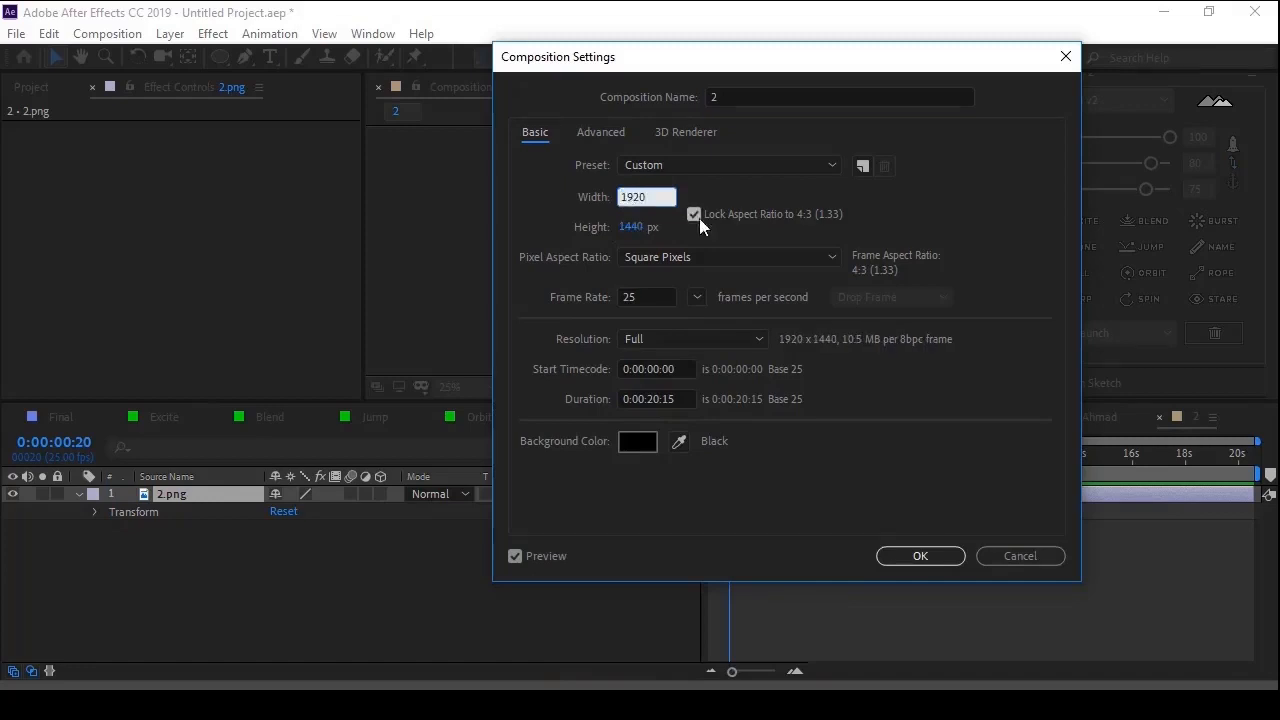
{"action": "left_click", "coordinate": [694, 214]}
{"action": "left_click", "coordinate": [622, 229]}
{"action": "type", "text": "1080"}
{"action": "key", "text": "Return"}
Step: Place puppet pins on the head, waist and both feet of the centred character in 2.png
{"action": "scroll", "coordinate": [720, 255], "scroll_direction": "up", "scroll_amount": 2}
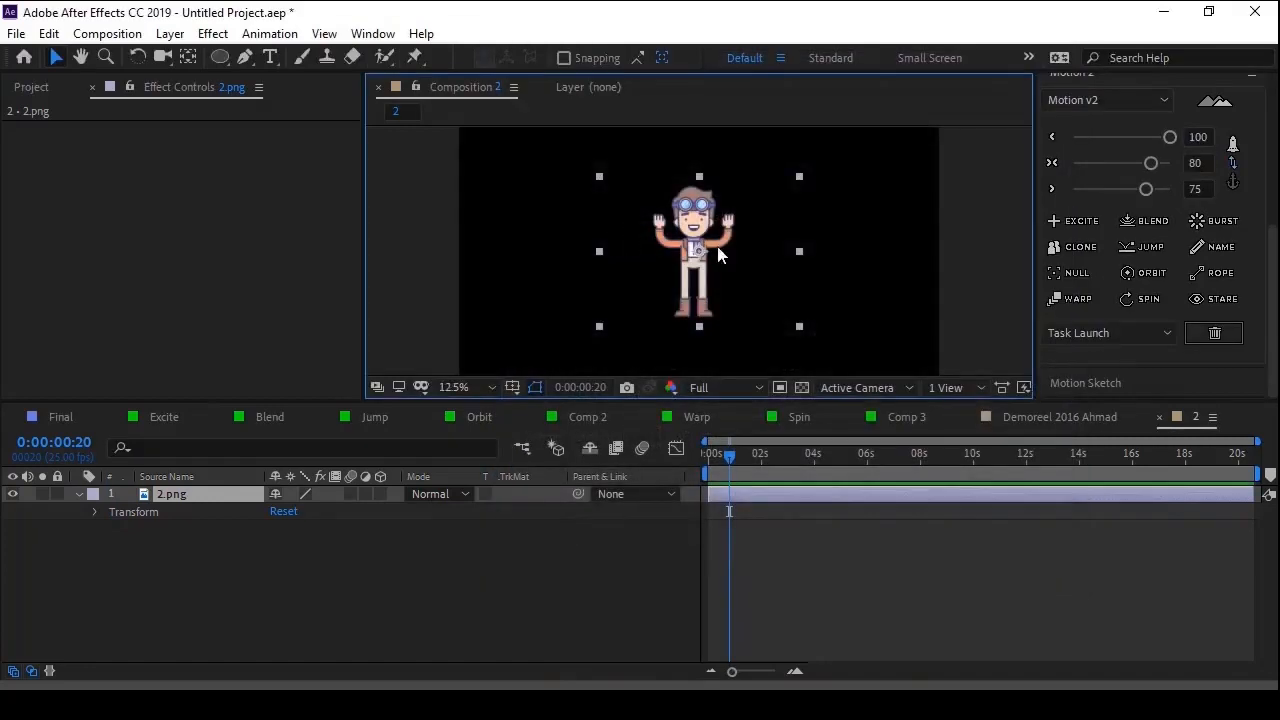
{"action": "left_click", "coordinate": [691, 156]}
{"action": "left_click", "coordinate": [690, 266]}
{"action": "left_click_drag", "start_coordinate": [705, 236], "coordinate": [668, 258]}
{"action": "left_click", "coordinate": [657, 299]}
{"action": "left_click", "coordinate": [720, 300]}
{"action": "scroll", "coordinate": [668, 258], "scroll_direction": "down", "scroll_amount": 2}
Step: Run the Pin + task on the 2.png layer and try moving the head null Null 10
{"action": "left_click", "coordinate": [1107, 333]}
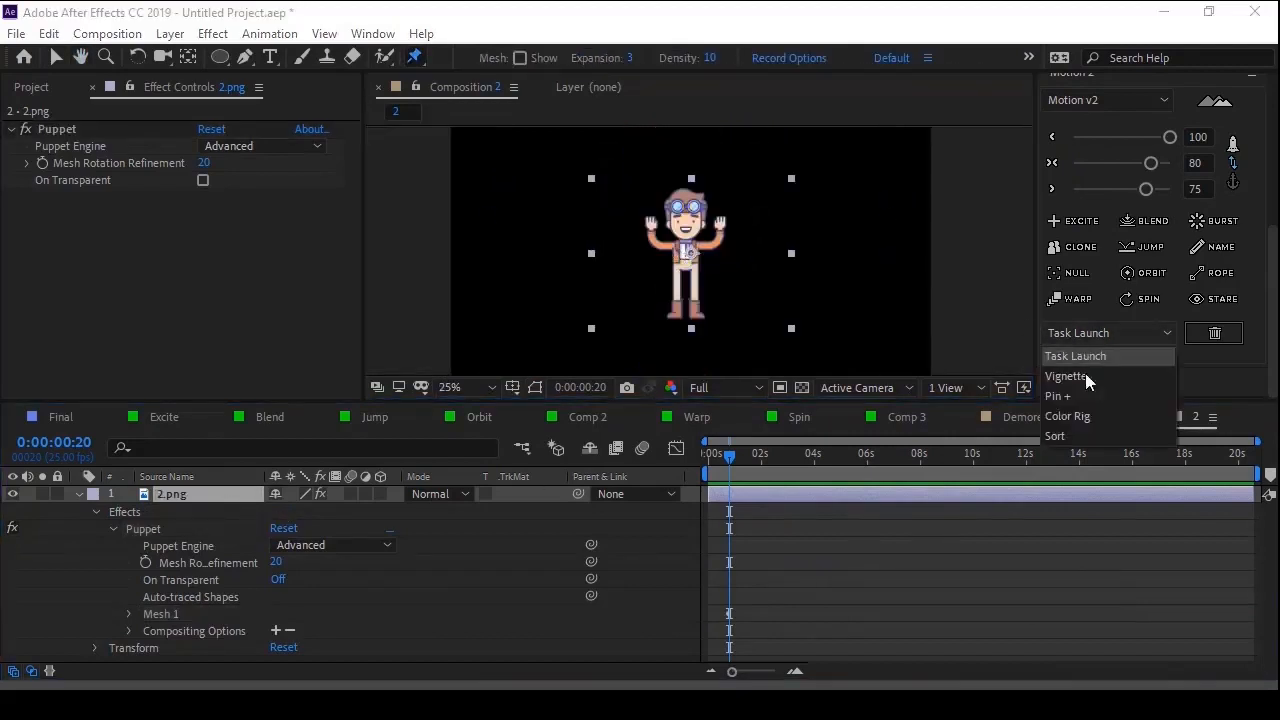
{"action": "left_click", "coordinate": [1072, 394]}
{"action": "key", "text": "v"}
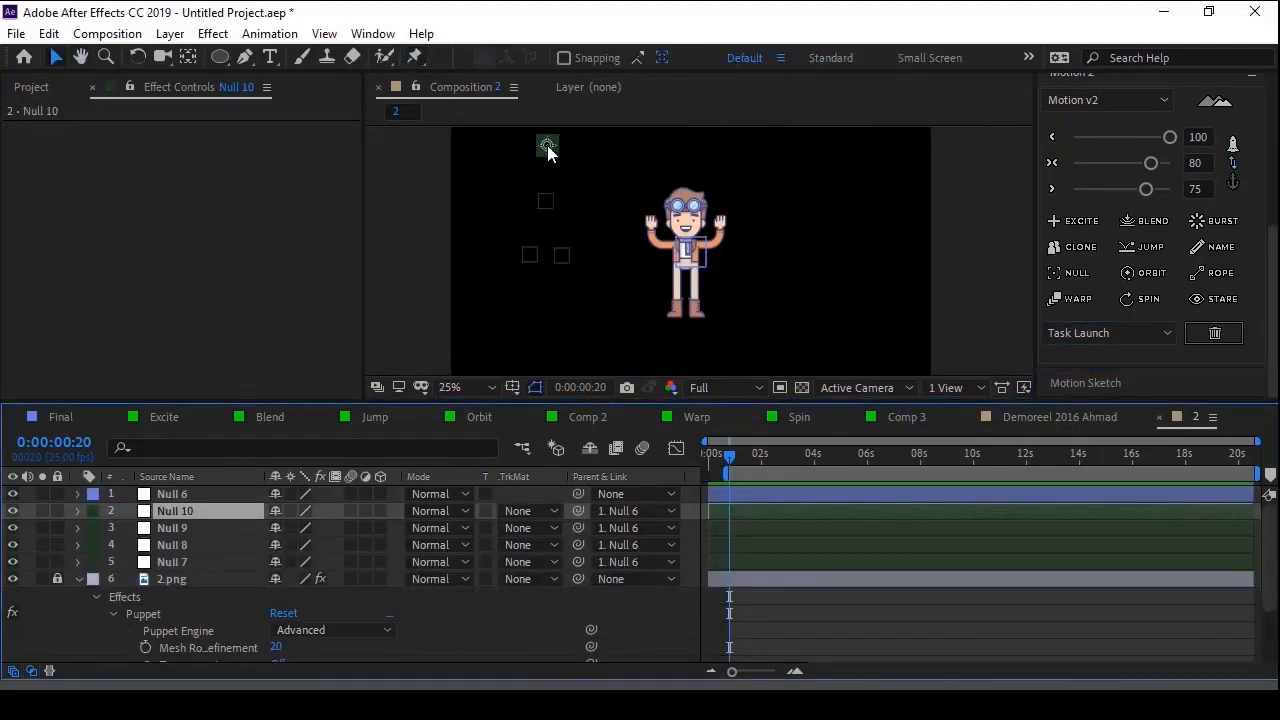
{"action": "mouse_move", "coordinate": [547, 146]}
{"action": "left_mouse_down"}
{"action": "mouse_move", "coordinate": [571, 140]}
{"action": "mouse_move", "coordinate": [528, 149]}
{"action": "mouse_move", "coordinate": [546, 143]}
{"action": "left_mouse_up"}
{"action": "scroll", "coordinate": [737, 278], "scroll_direction": "down", "scroll_amount": 2}
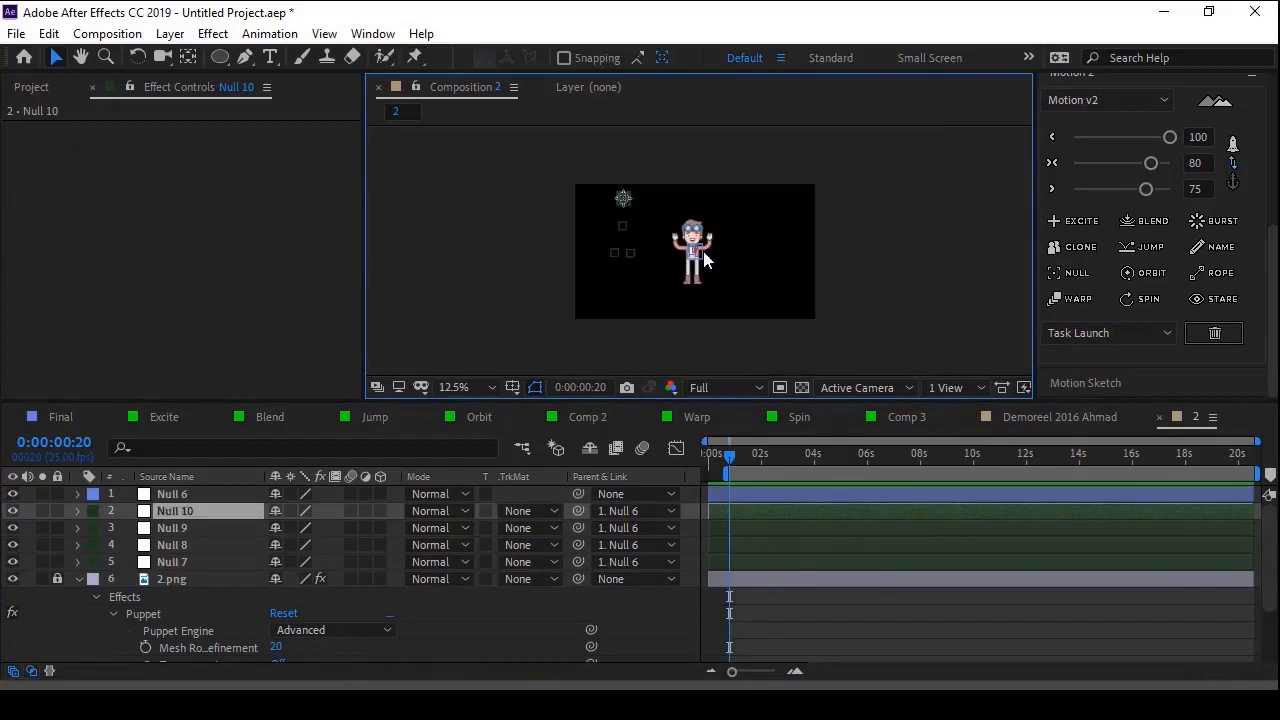
Step: Compare the puppet pin locations on the unlocked 2.png layer with the positions of the generated nulls
{"action": "left_click", "coordinate": [172, 580]}
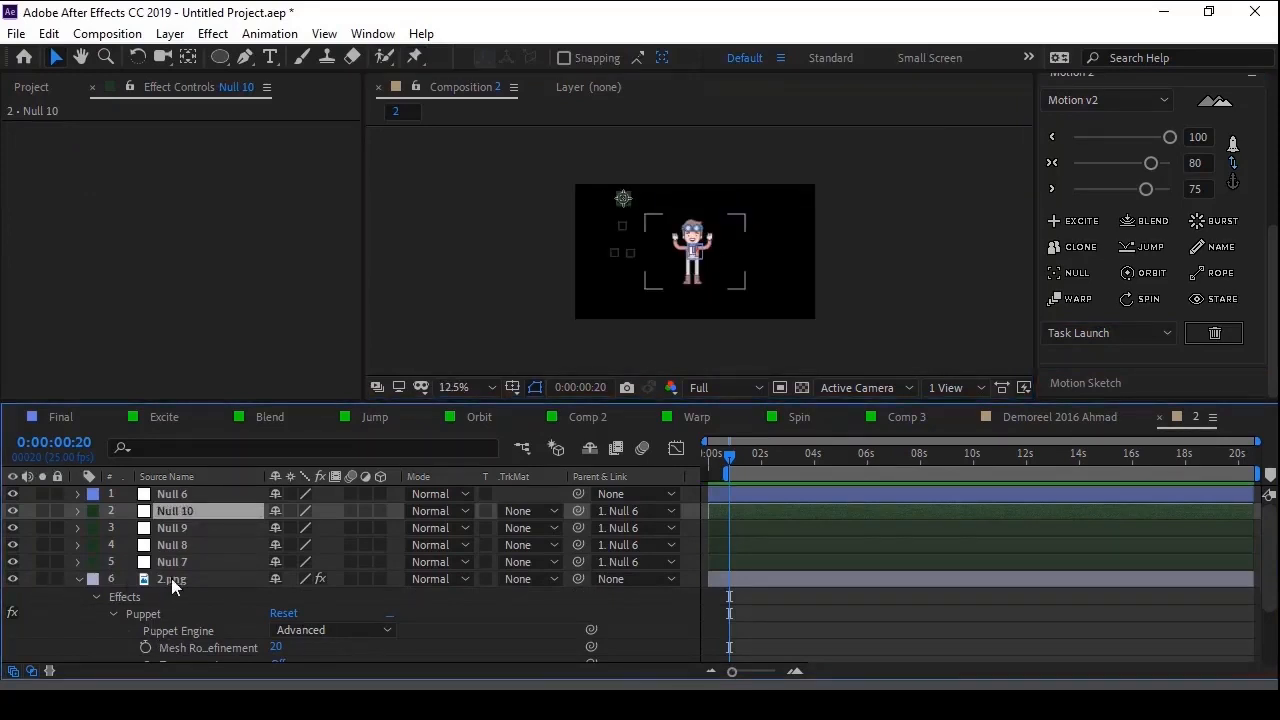
{"action": "scroll", "coordinate": [590, 292], "scroll_direction": "up", "scroll_amount": 1}
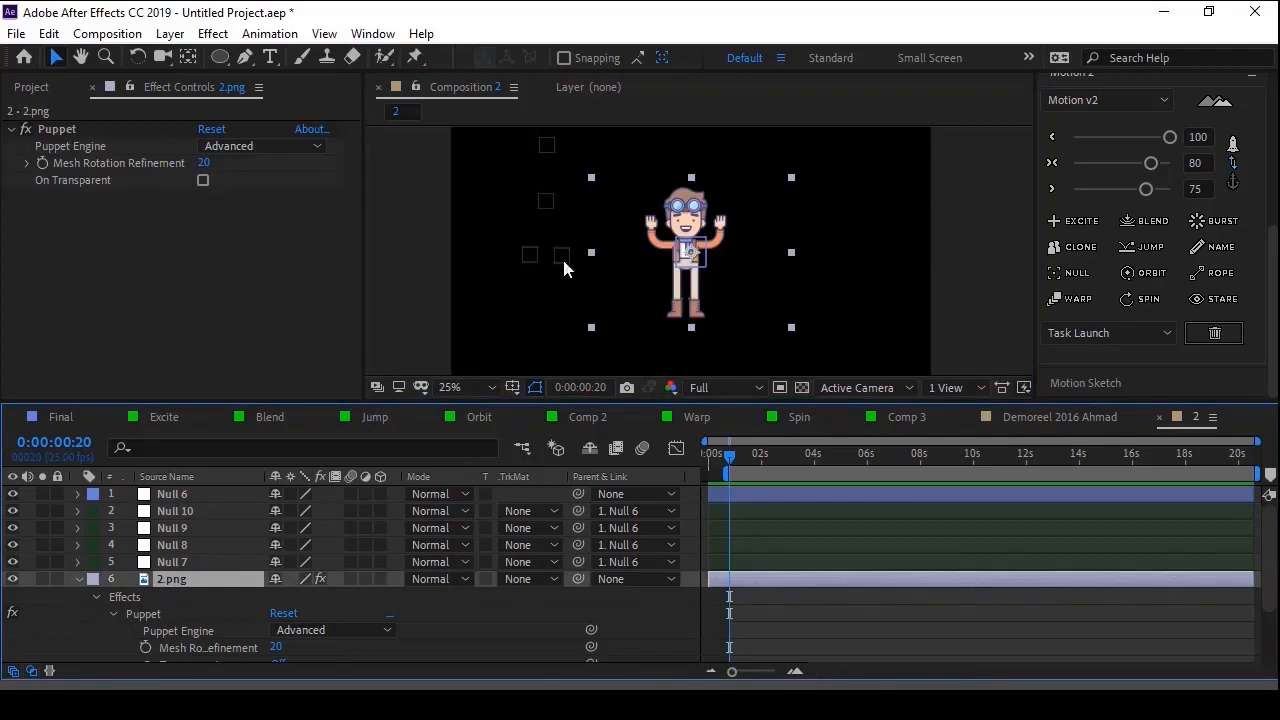
{"action": "scroll", "coordinate": [646, 214], "scroll_direction": "down", "scroll_amount": 1}
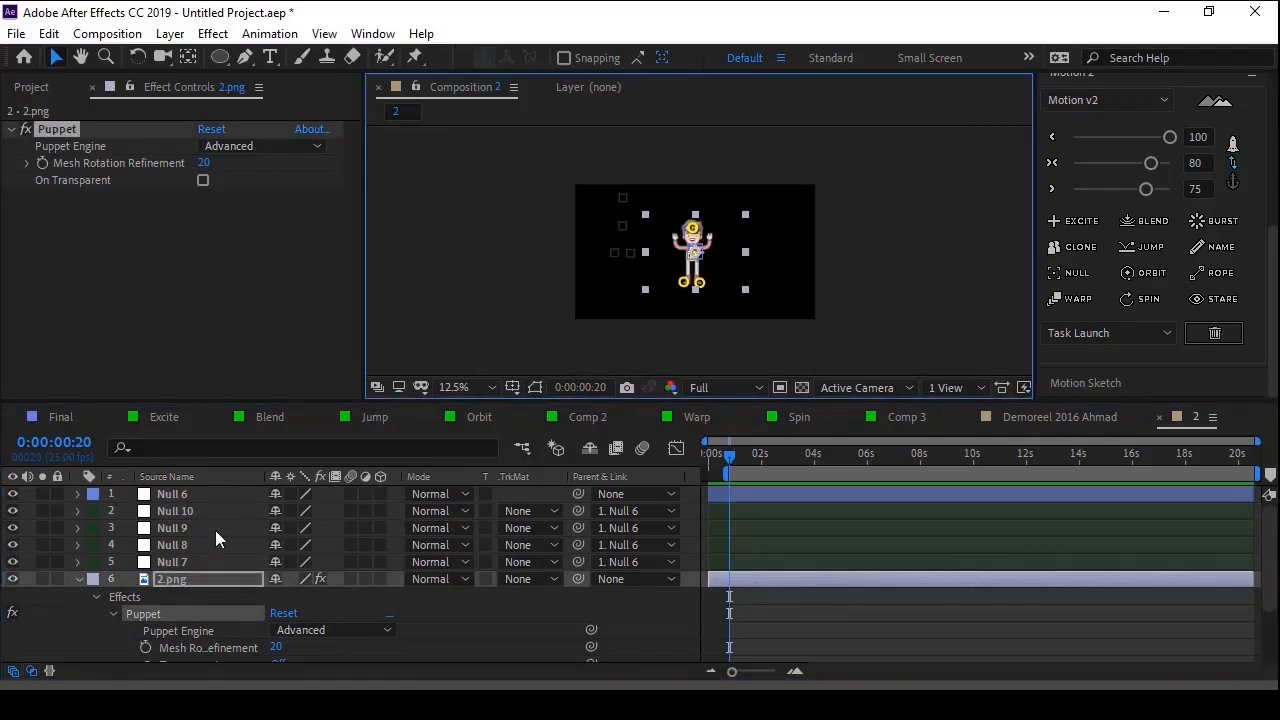
{"action": "left_click", "coordinate": [172, 511]}
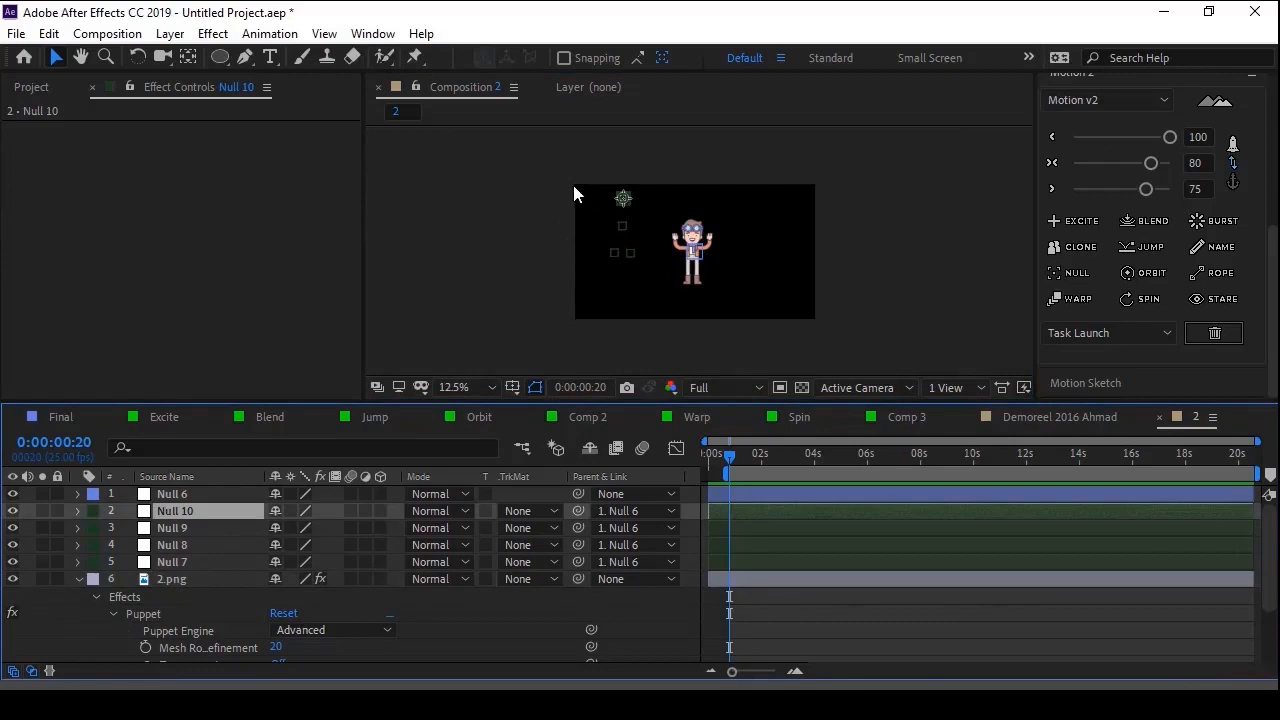
{"action": "left_click", "coordinate": [695, 250]}
{"action": "scroll", "coordinate": [695, 250], "scroll_direction": "up", "scroll_amount": 1}
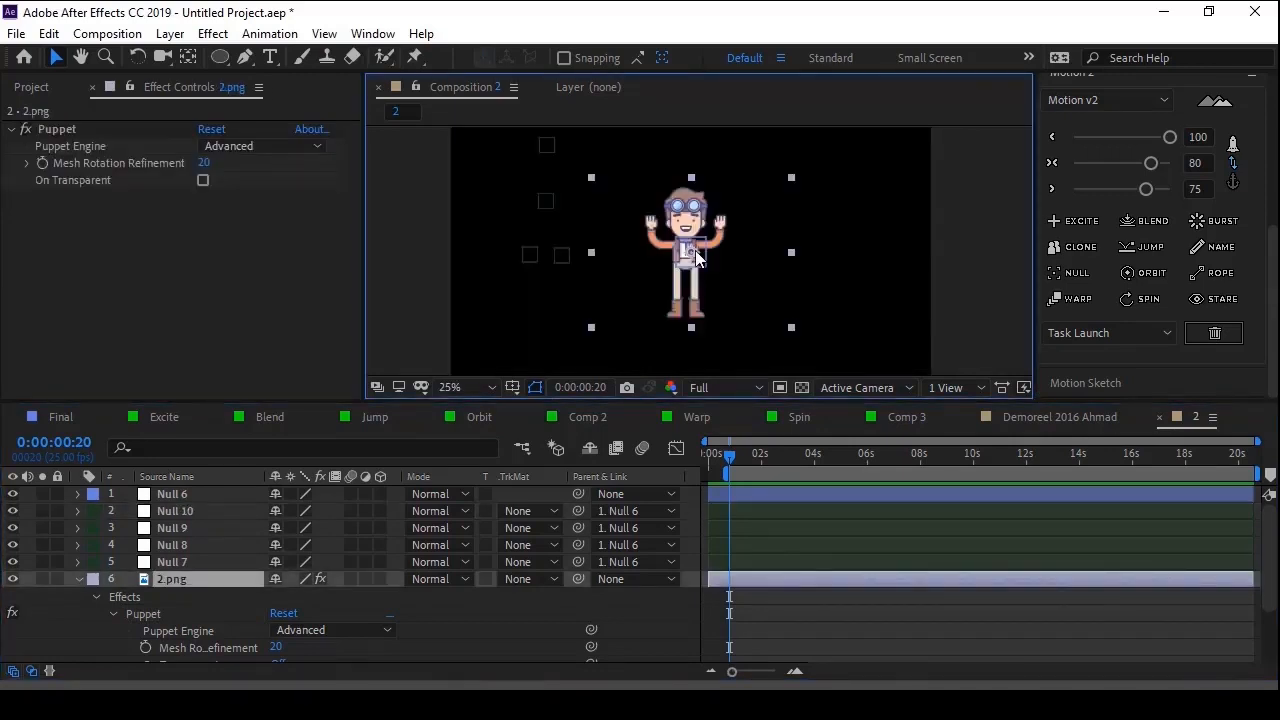
Step: Undo the Pin + nulls and all the puppet pins on the 2.png layer
{"action": "key", "text": "ctrl+z"}
{"action": "key", "text": "ctrl+z"}
{"action": "key", "text": "ctrl+z"}
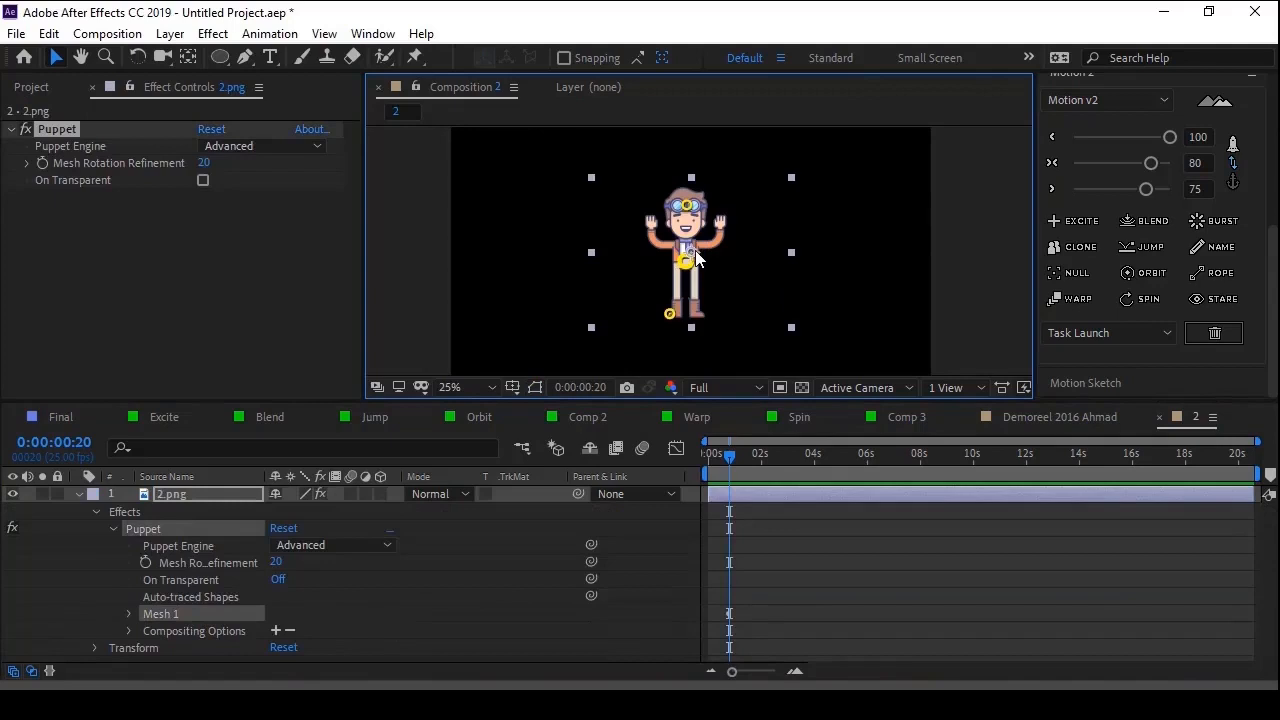
{"action": "key", "text": "ctrl+z"}
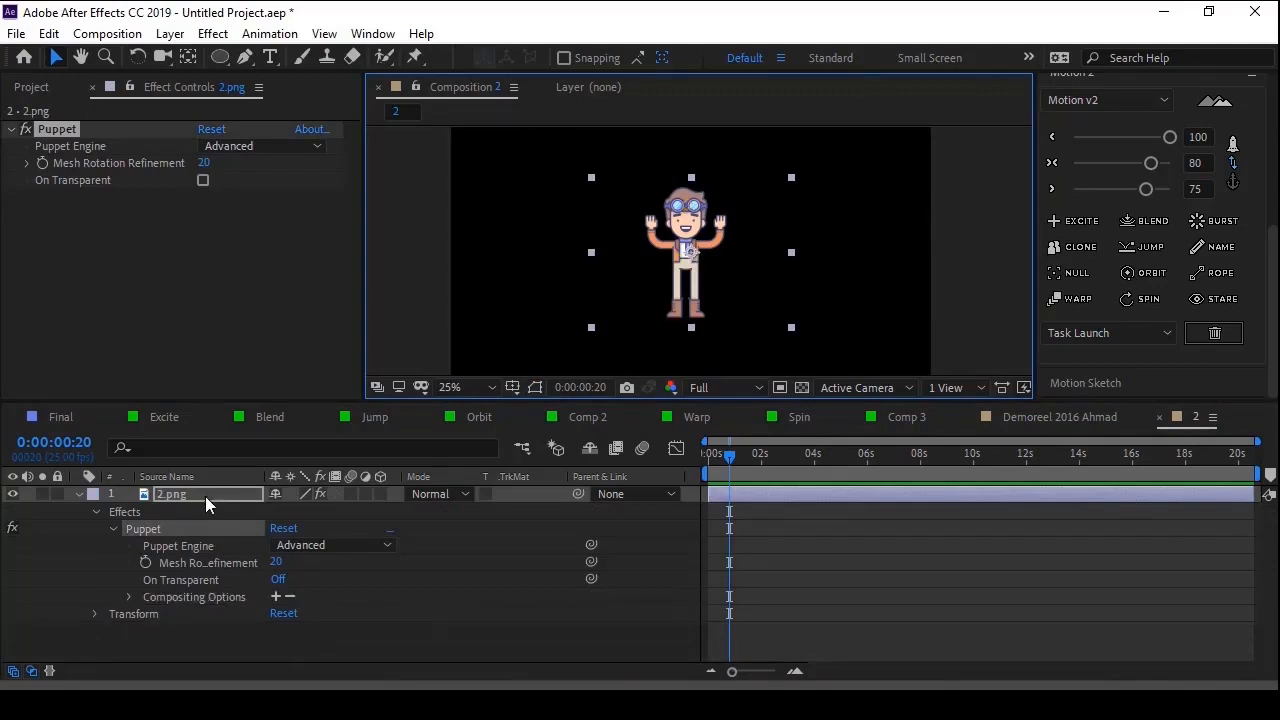
{"action": "key", "text": "ctrl+z"}
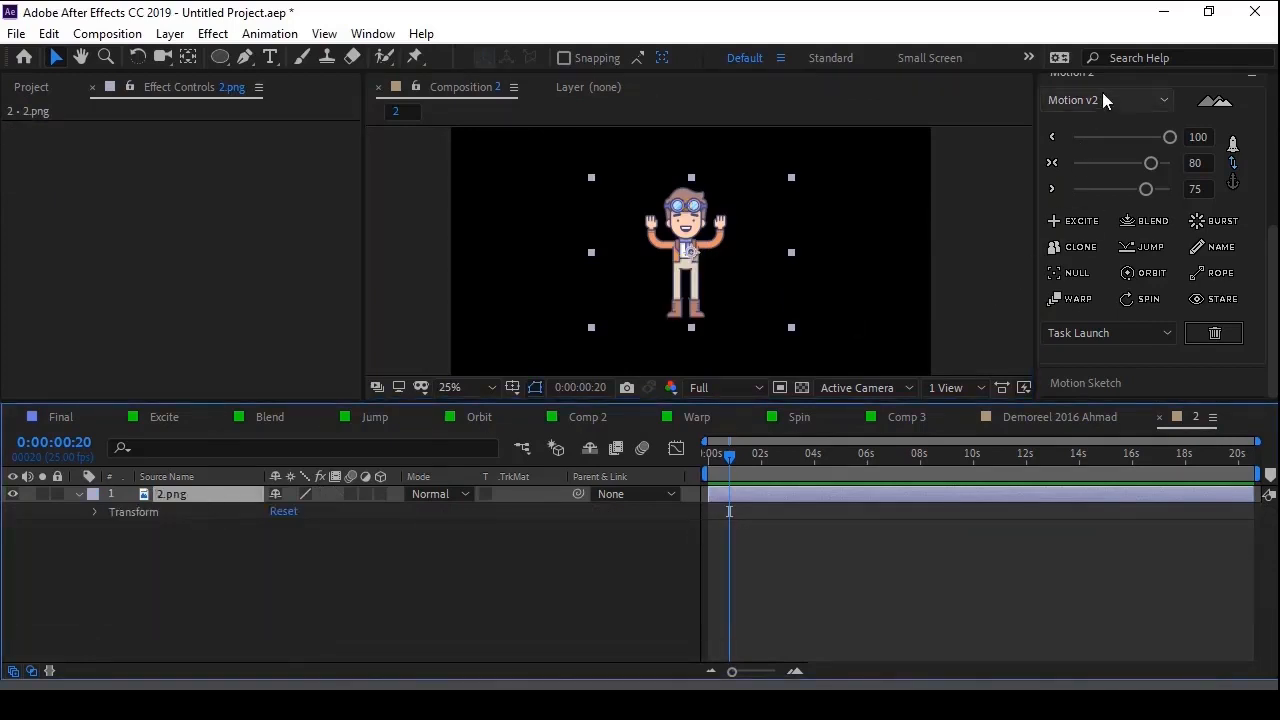
Step: Align the 2.png layer to the left and top edges of the composition
{"action": "scroll", "coordinate": [1273, 225], "scroll_direction": "up", "scroll_amount": 2}
{"action": "scroll", "coordinate": [1273, 225], "scroll_direction": "up", "scroll_amount": 1}
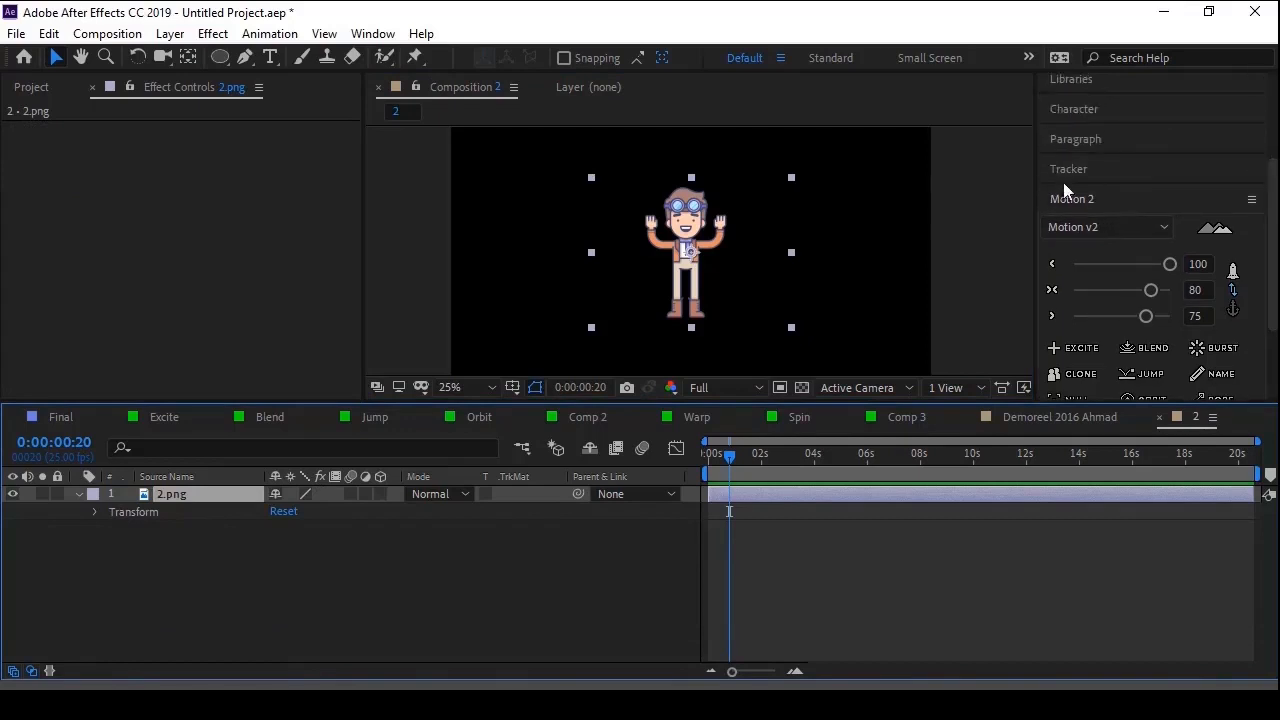
{"action": "left_click", "coordinate": [1071, 197]}
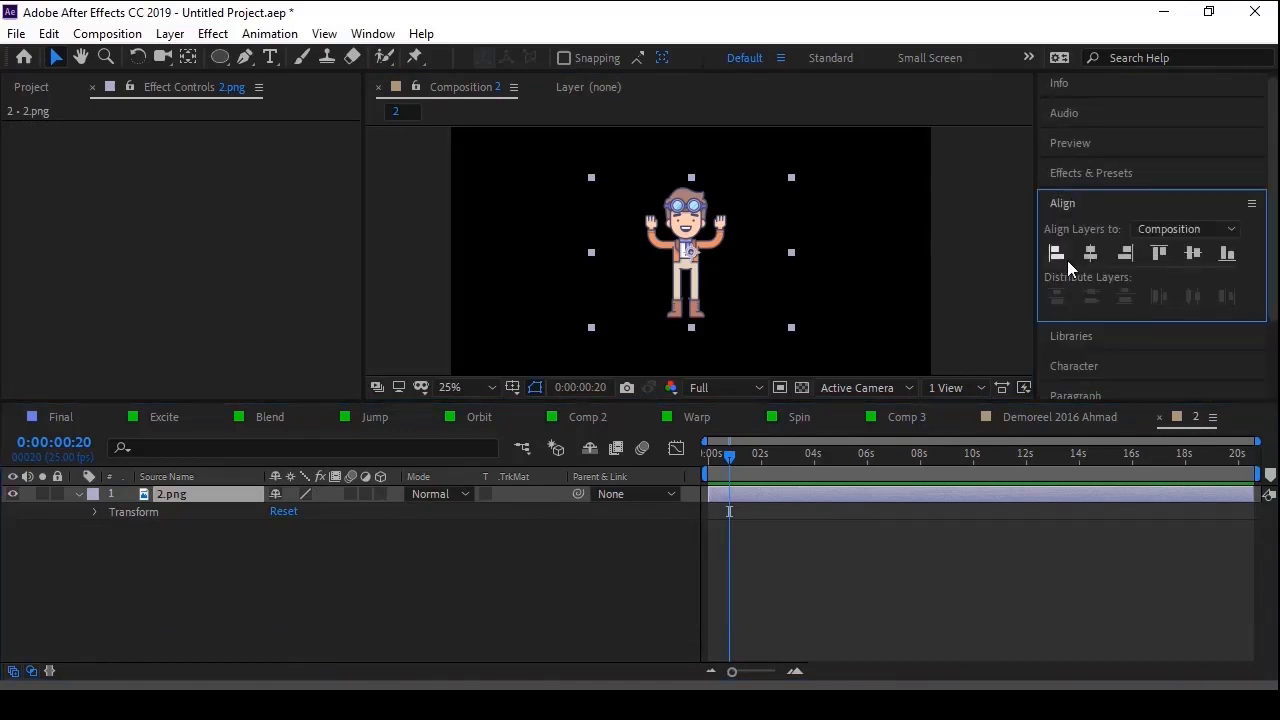
{"action": "left_click", "coordinate": [1061, 257]}
{"action": "left_click", "coordinate": [1159, 254]}
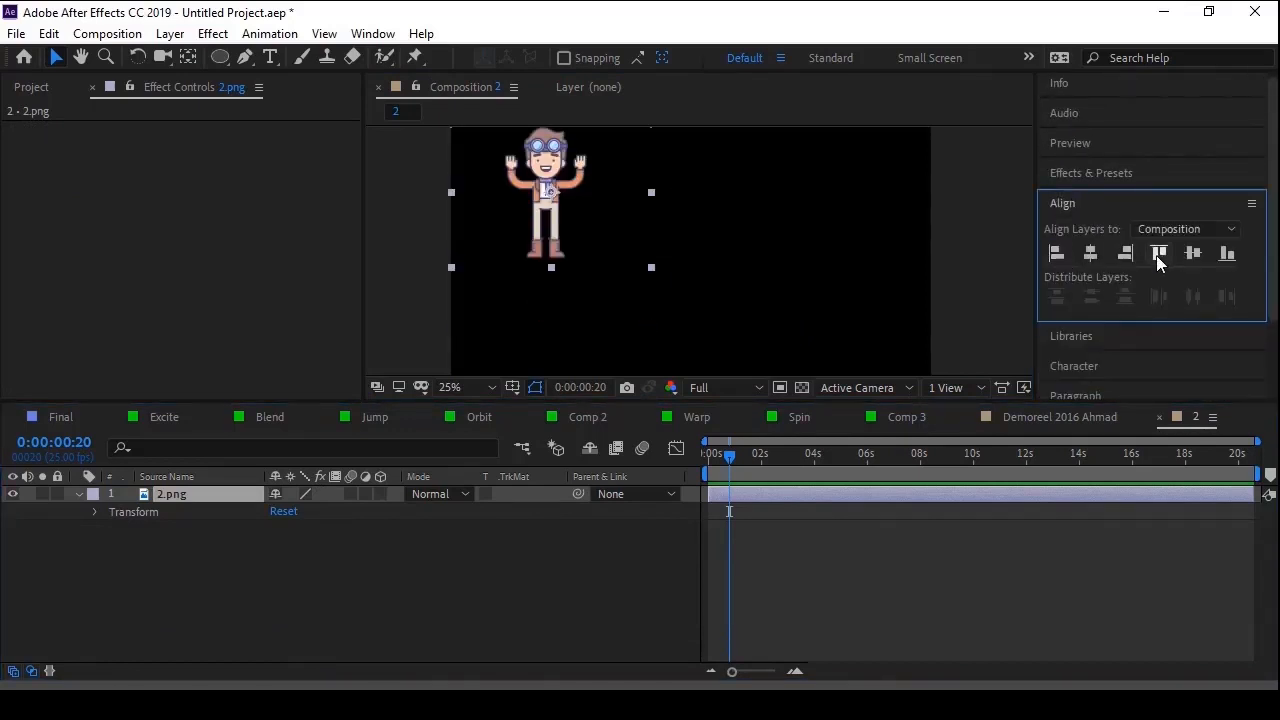
{"action": "scroll", "coordinate": [560, 209], "scroll_direction": "down", "scroll_amount": 1}
{"action": "scroll", "coordinate": [560, 209], "scroll_direction": "up", "scroll_amount": 1}
Step: Place puppet pins on the head, waist and both feet of the character aligned to the composition's corner
{"action": "left_click_drag", "start_coordinate": [560, 209], "coordinate": [659, 259]}
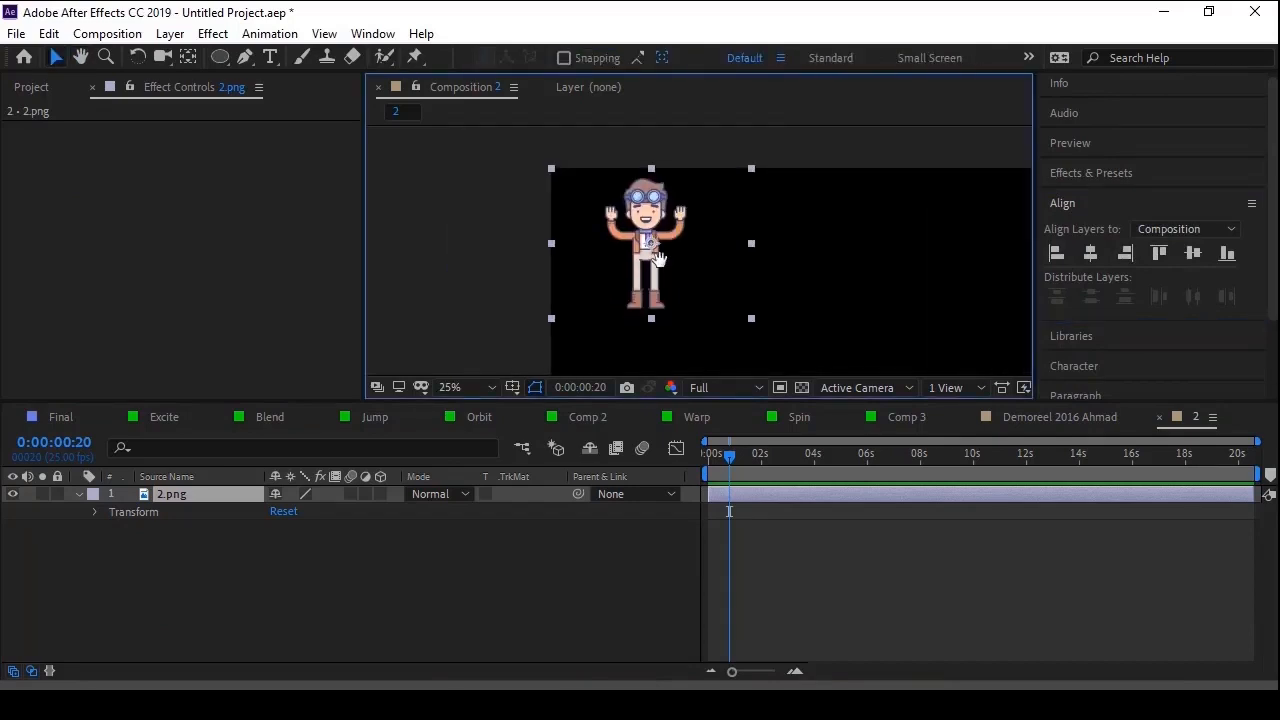
{"action": "left_click", "coordinate": [415, 57]}
{"action": "left_click", "coordinate": [646, 199]}
{"action": "left_click", "coordinate": [644, 256]}
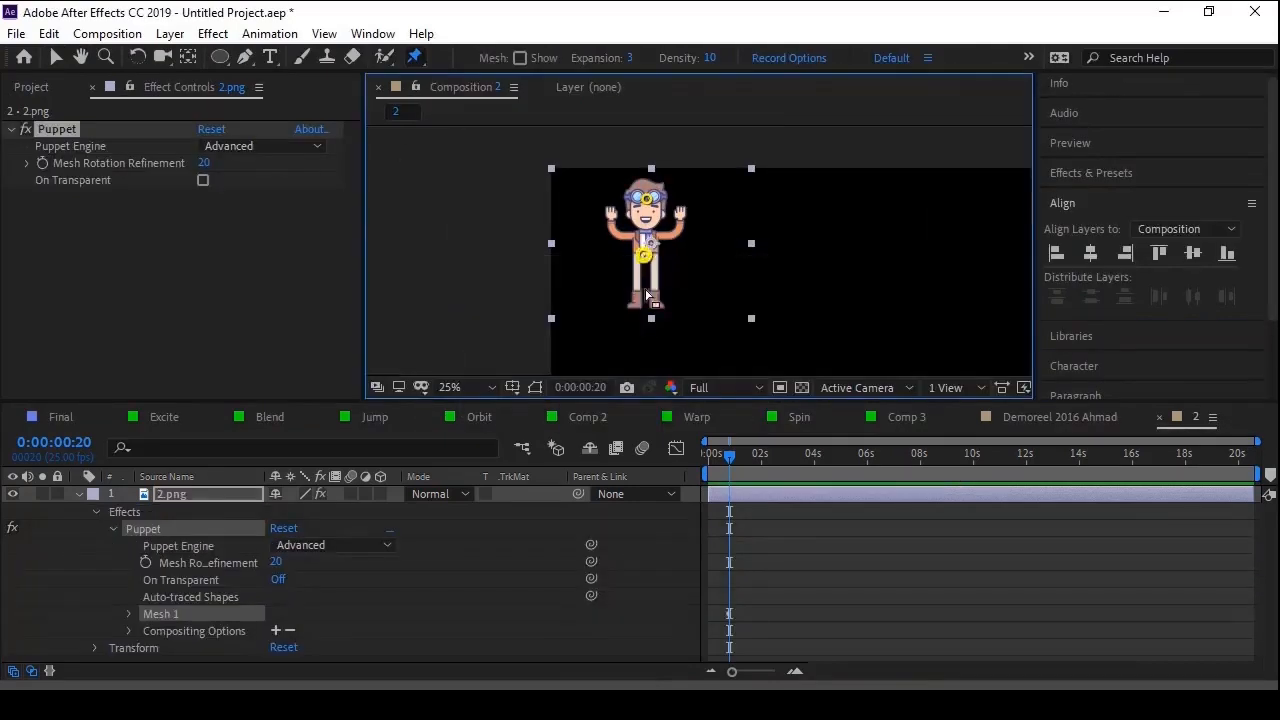
{"action": "left_click", "coordinate": [634, 303]}
{"action": "left_click", "coordinate": [657, 304]}
Step: Run the Pin + task on the 2.png layer again and try out the generated controller nulls on the character
{"action": "scroll", "coordinate": [1216, 356], "scroll_direction": "down", "scroll_amount": 5}
{"action": "left_click", "coordinate": [1110, 333]}
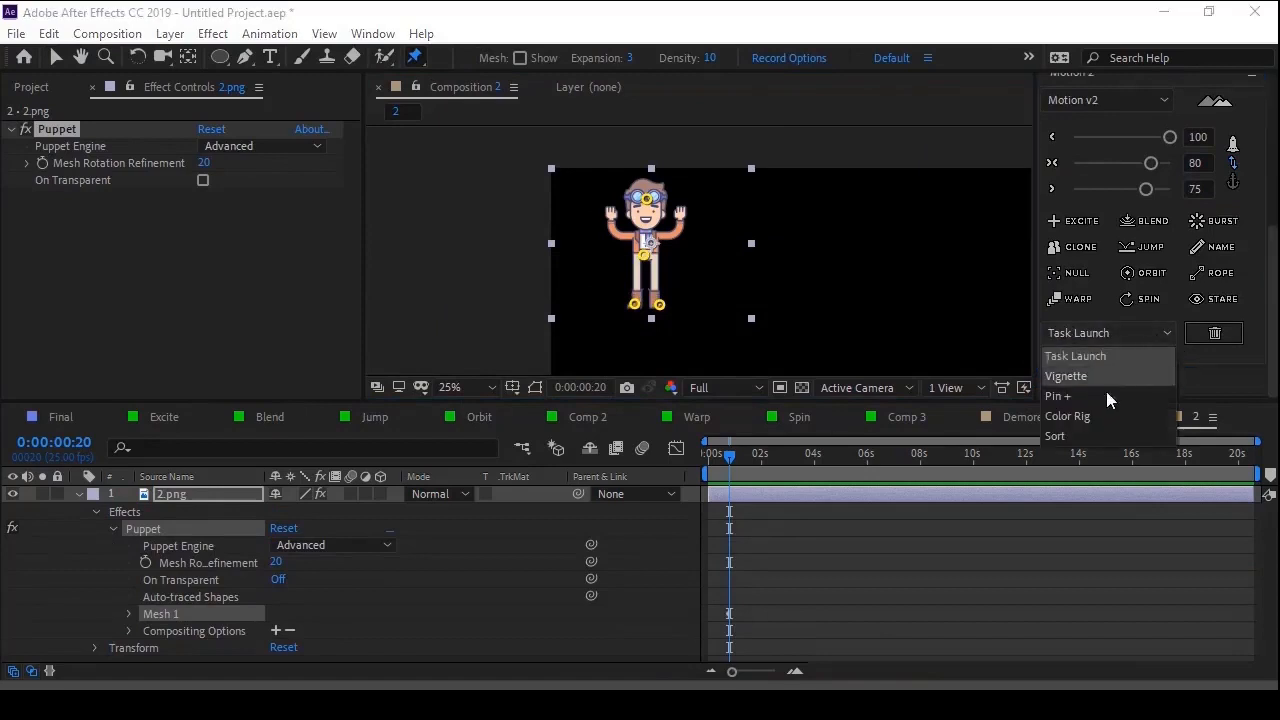
{"action": "left_click", "coordinate": [1104, 398]}
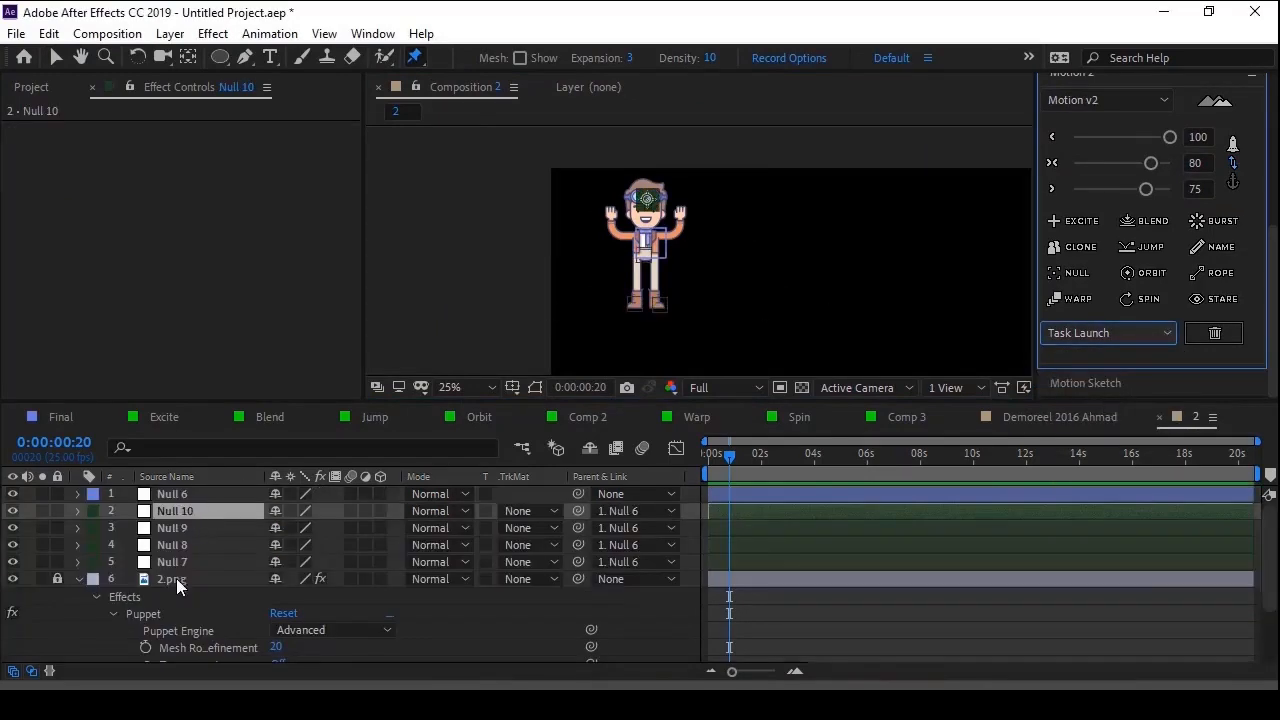
{"action": "key", "text": "v"}
{"action": "left_click_drag", "start_coordinate": [672, 240], "coordinate": [648, 213]}
{"action": "scroll", "coordinate": [656, 183], "scroll_direction": "up", "scroll_amount": 1}
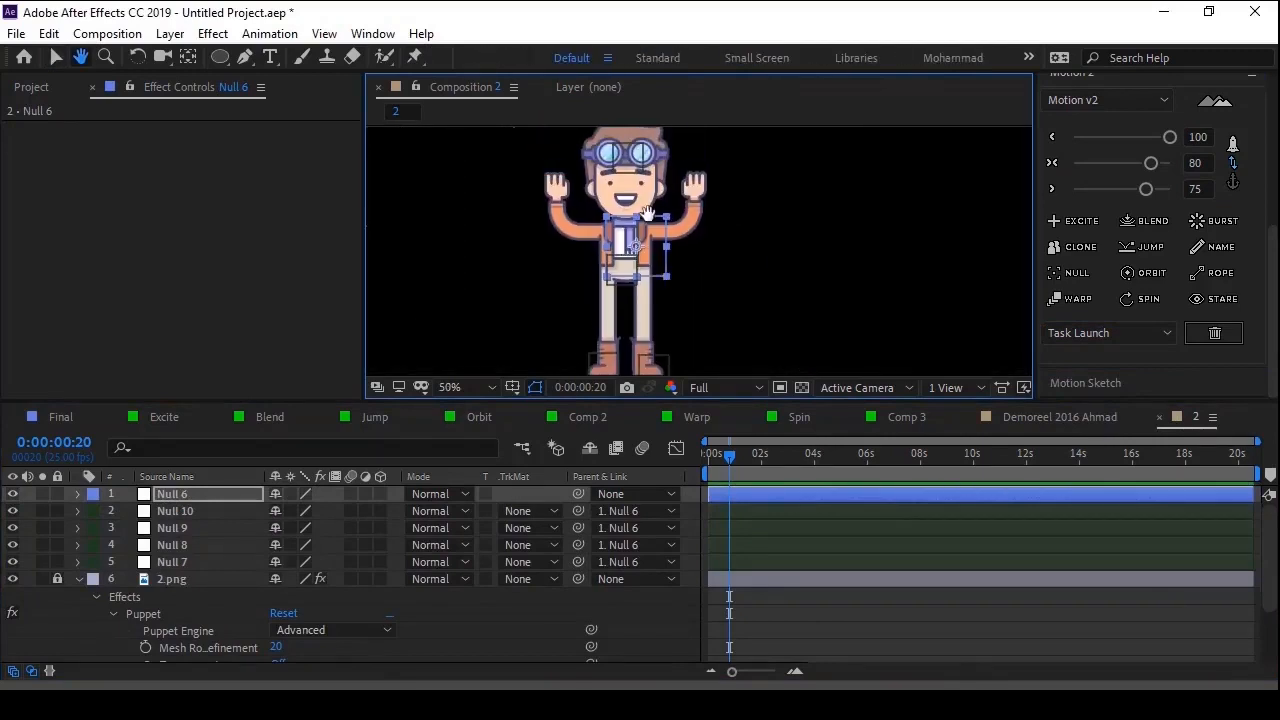
{"action": "mouse_move", "coordinate": [636, 160]}
{"action": "left_mouse_down"}
{"action": "mouse_move", "coordinate": [698, 176]}
{"action": "mouse_move", "coordinate": [604, 158]}
{"action": "mouse_move", "coordinate": [724, 178]}
{"action": "mouse_move", "coordinate": [612, 172]}
{"action": "mouse_move", "coordinate": [627, 157]}
{"action": "left_mouse_up"}
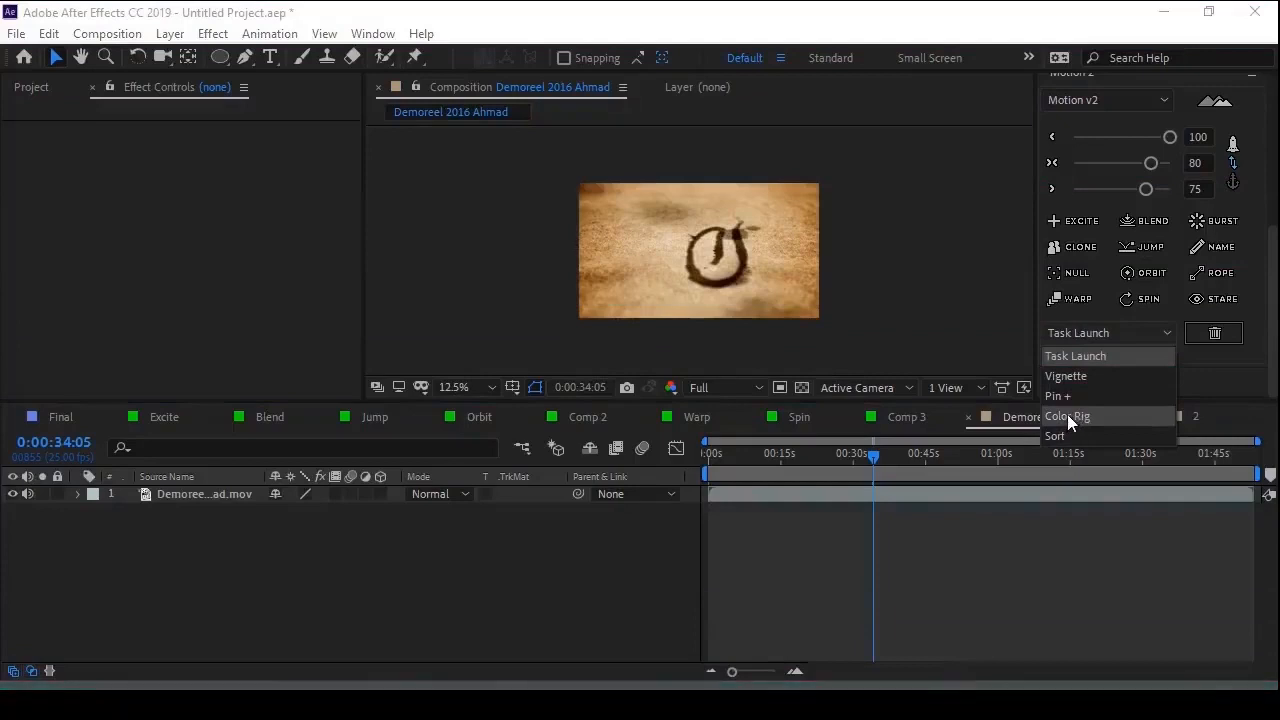
Step: Run the Color Rig task on the video layer in the Demoreel 2016 composition
{"action": "left_click", "coordinate": [942, 492]}
{"action": "left_click", "coordinate": [1080, 333]}
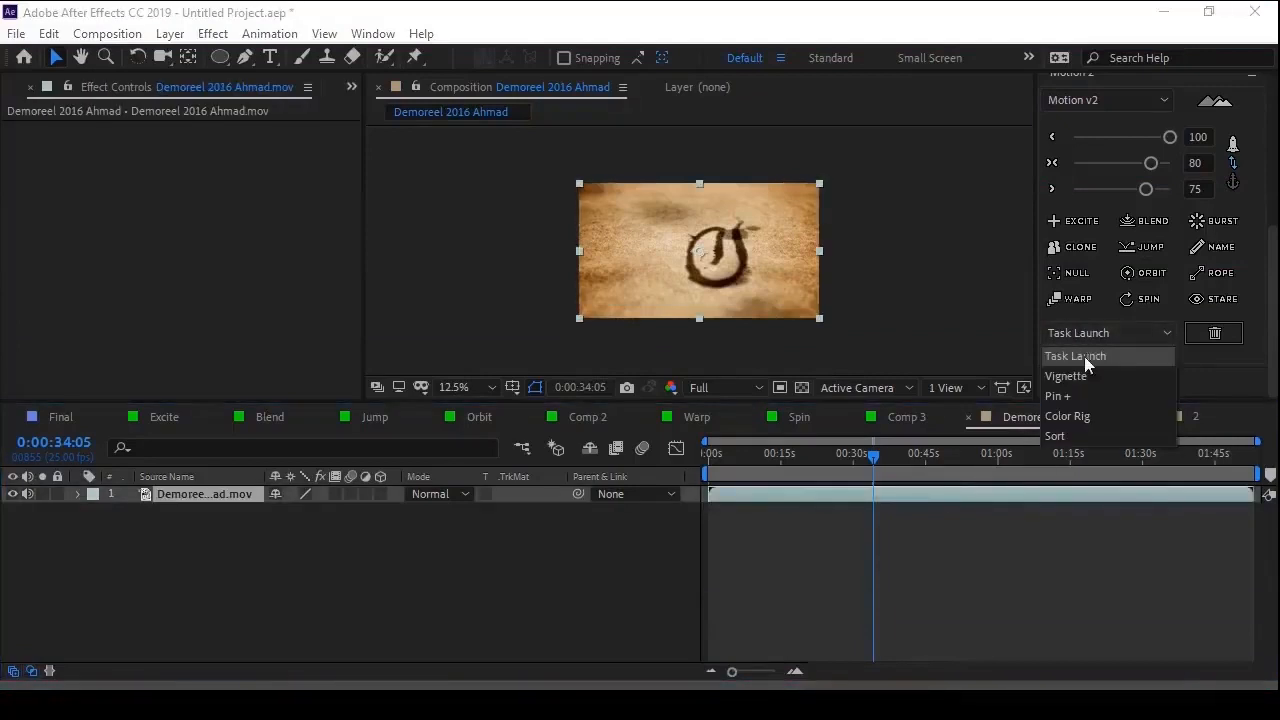
{"action": "left_click", "coordinate": [1083, 415]}
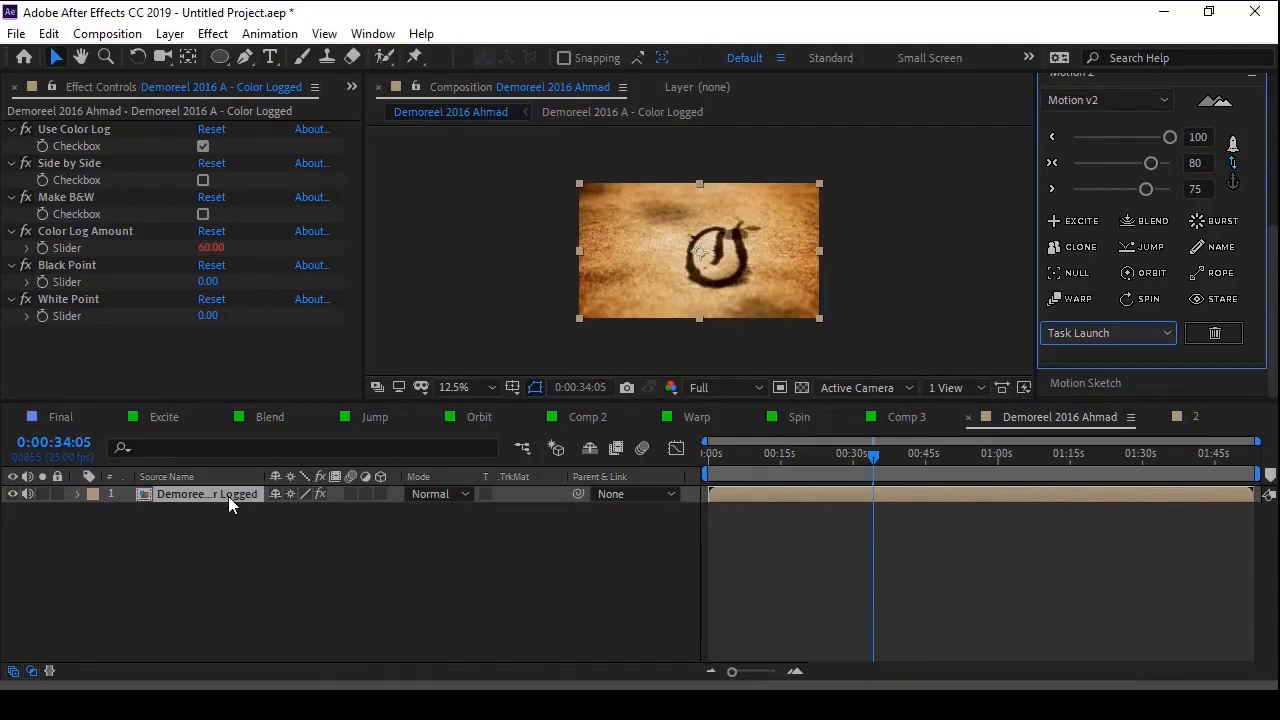
Step: Set the color-logged layer's Color Log Amount to 100, Black Point to 47 and White Point to -62
{"action": "left_click", "coordinate": [228, 496]}
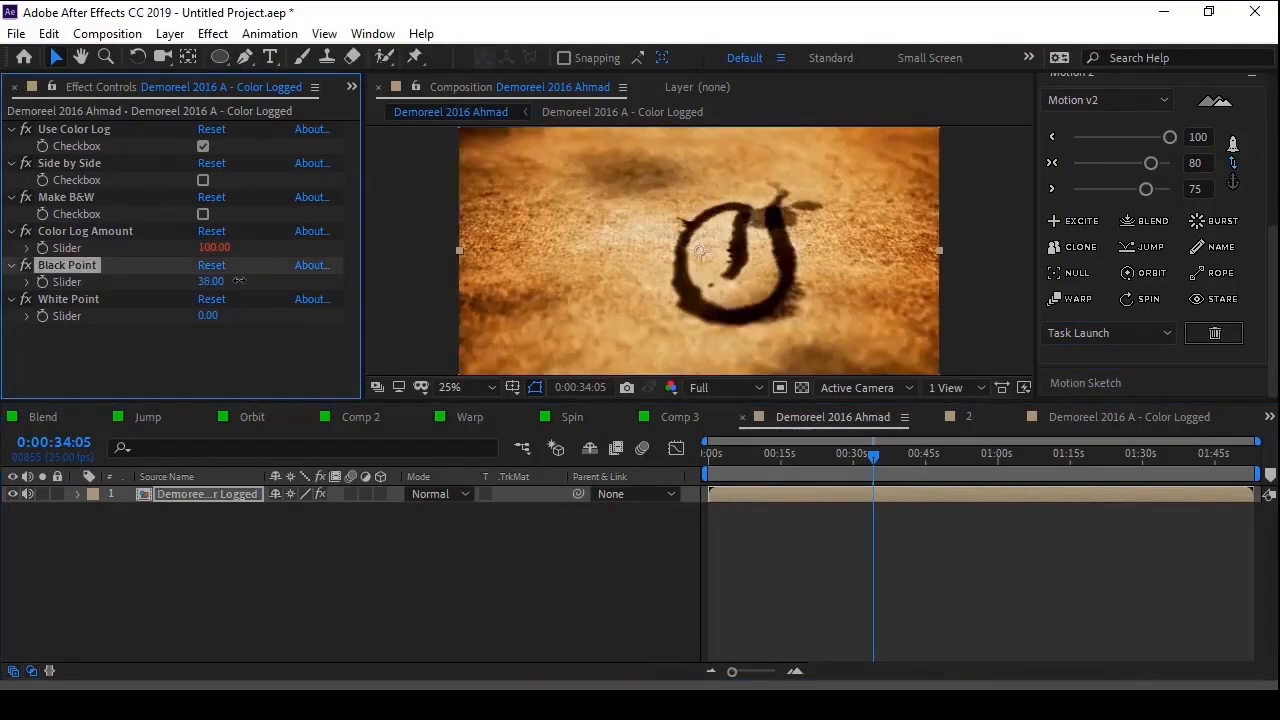
{"action": "left_click_drag", "start_coordinate": [207, 281], "coordinate": [126, 318]}
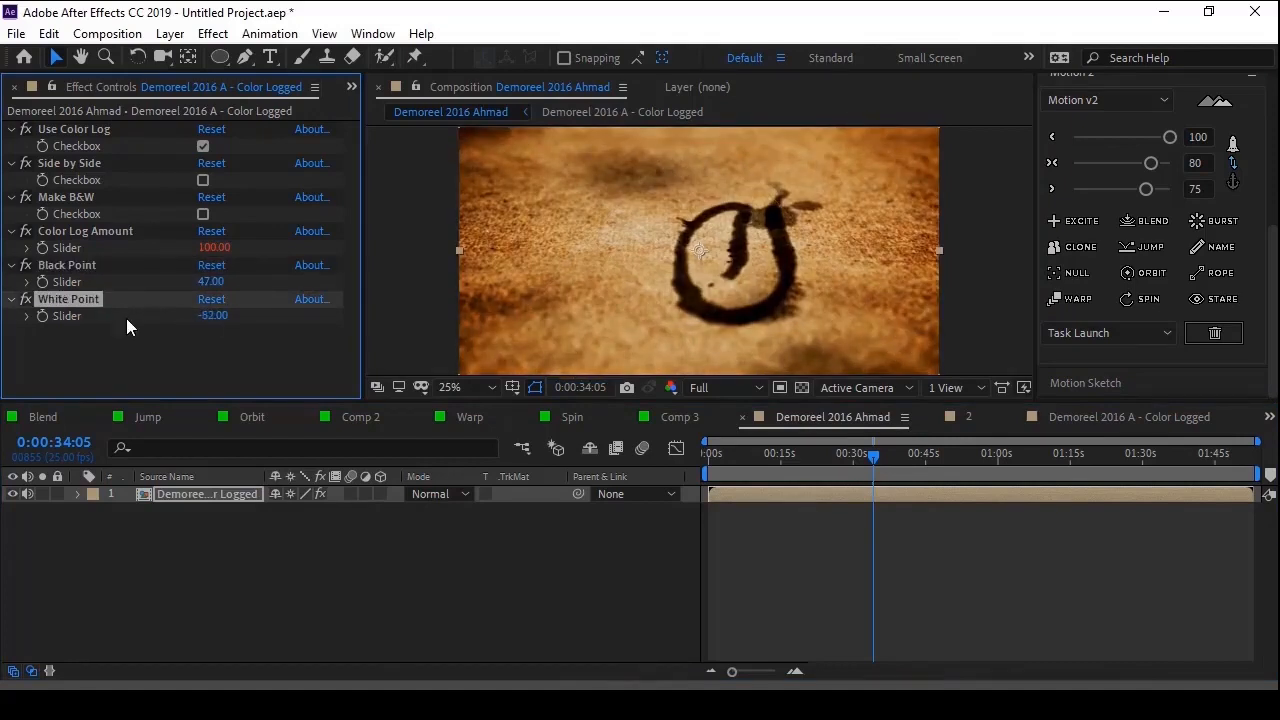
Step: Enable Side by Side on the color-logged layer and toggle Use Color Log off and back on to compare the grade
{"action": "left_click", "coordinate": [203, 181]}
{"action": "scroll", "coordinate": [628, 204], "scroll_direction": "down", "scroll_amount": 1}
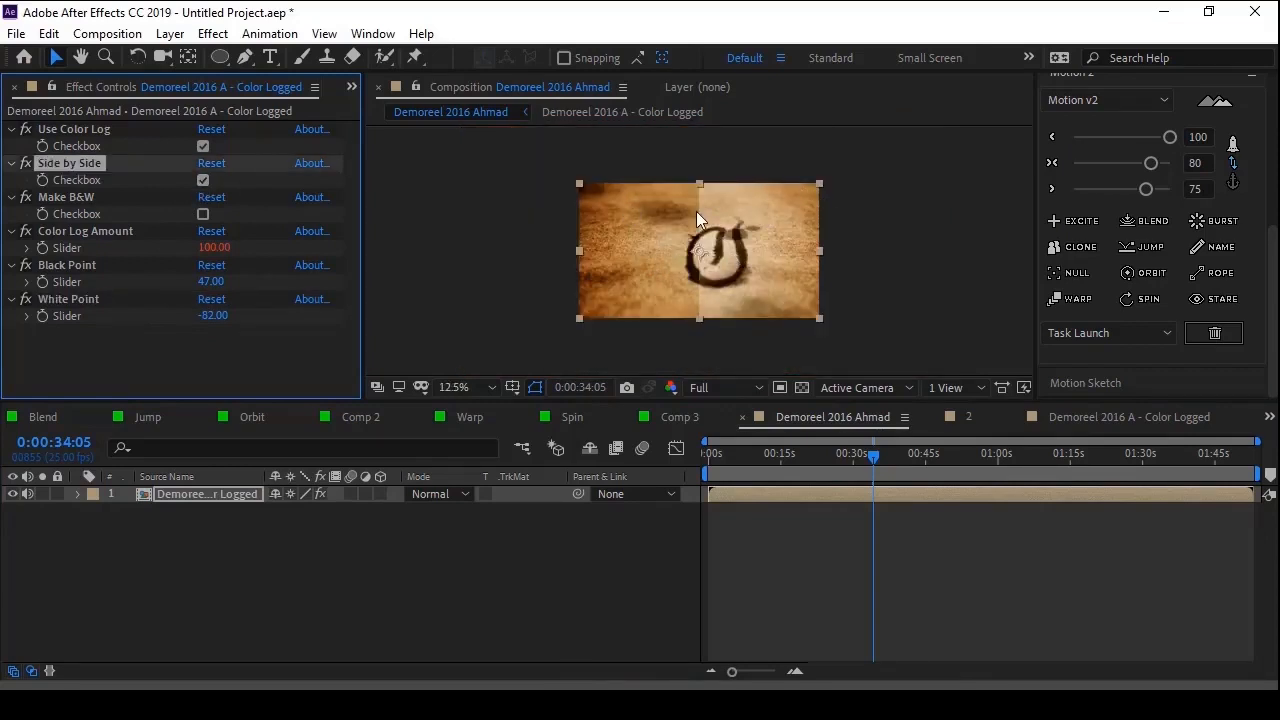
{"action": "left_click", "coordinate": [202, 146]}
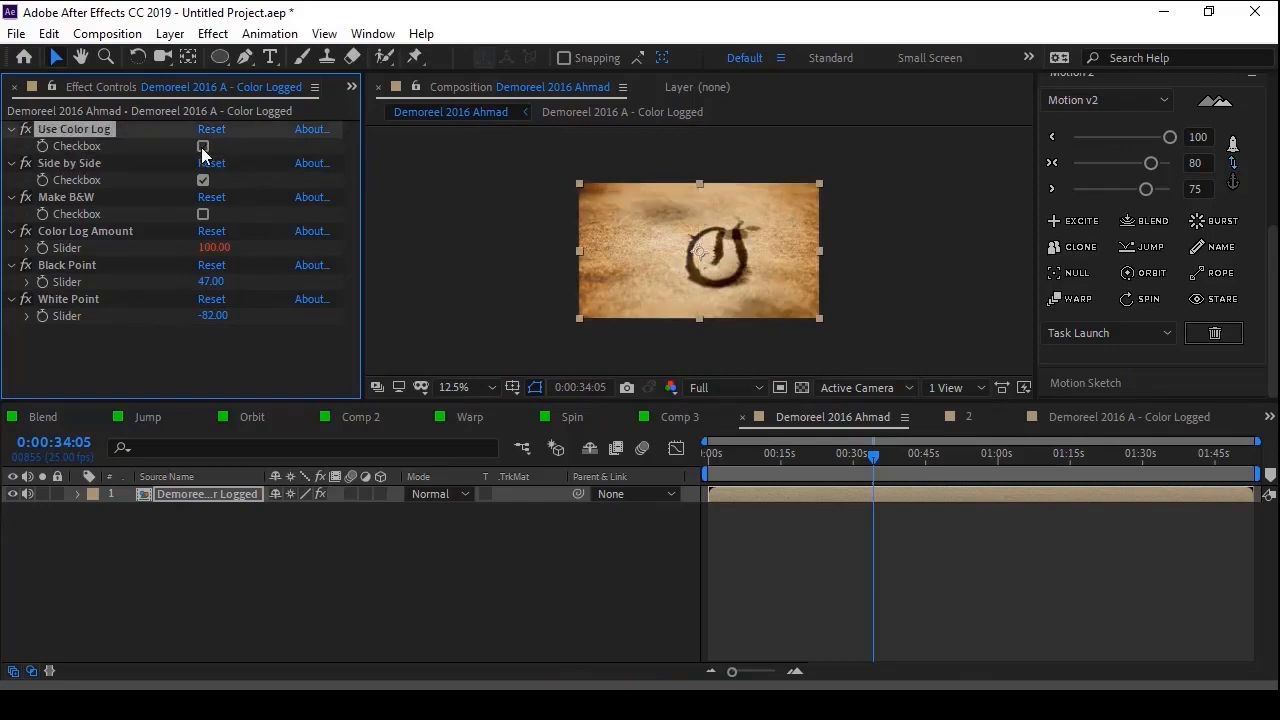
{"action": "left_click", "coordinate": [202, 146]}
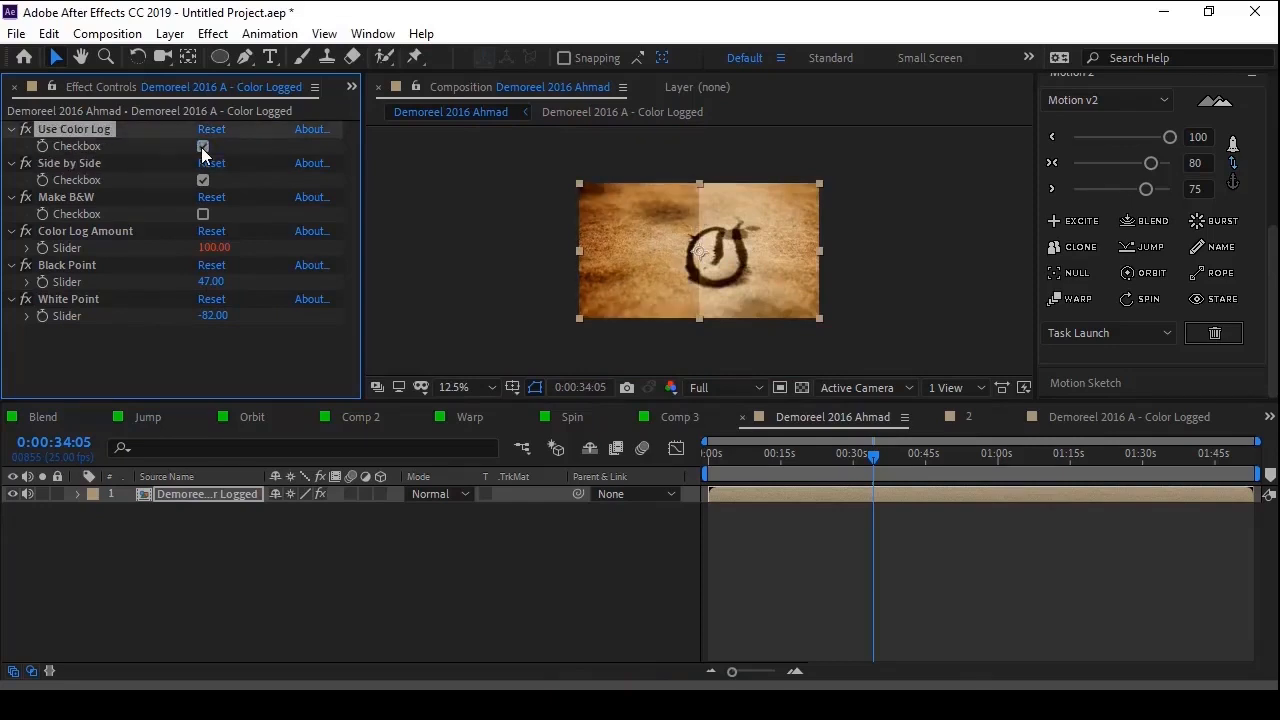
{"action": "left_click", "coordinate": [203, 147]}
{"action": "left_click", "coordinate": [203, 147]}
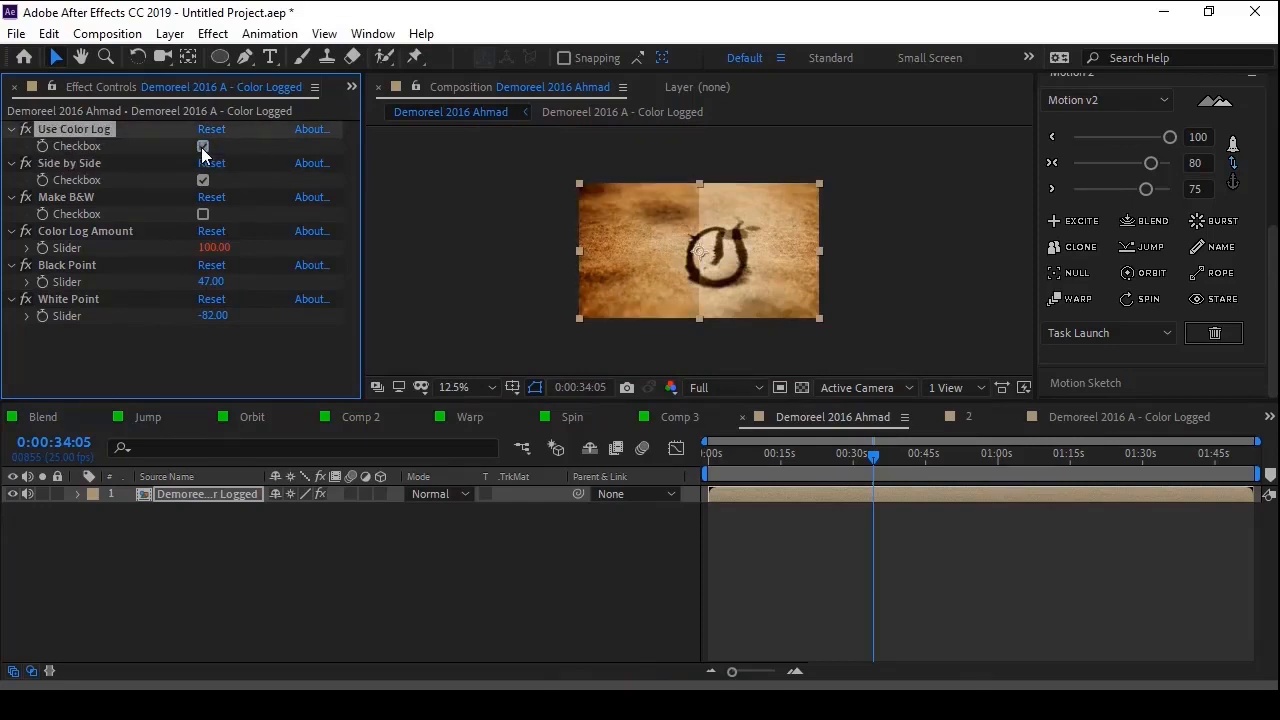
Step: Enable Make B&W on the color-logged layer, switching it off and on again to compare the color and black-and-white looks
{"action": "left_click", "coordinate": [203, 215]}
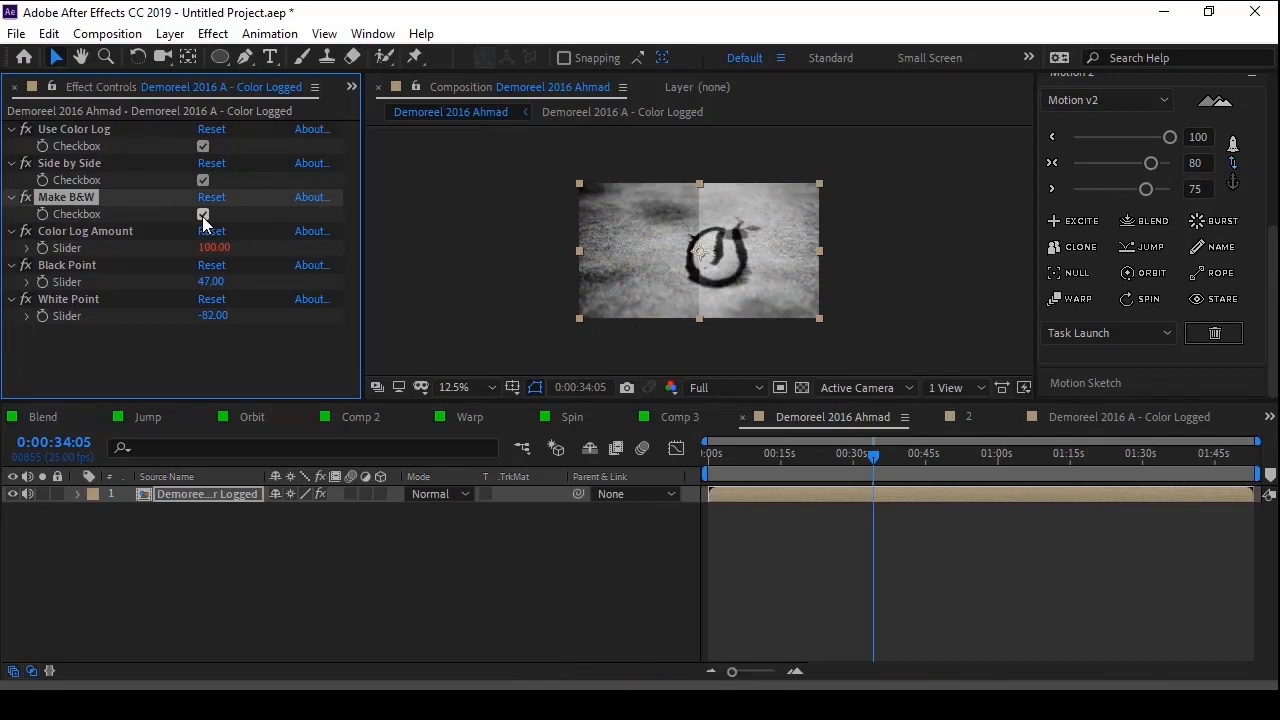
{"action": "left_click", "coordinate": [203, 215]}
{"action": "left_click", "coordinate": [203, 215]}
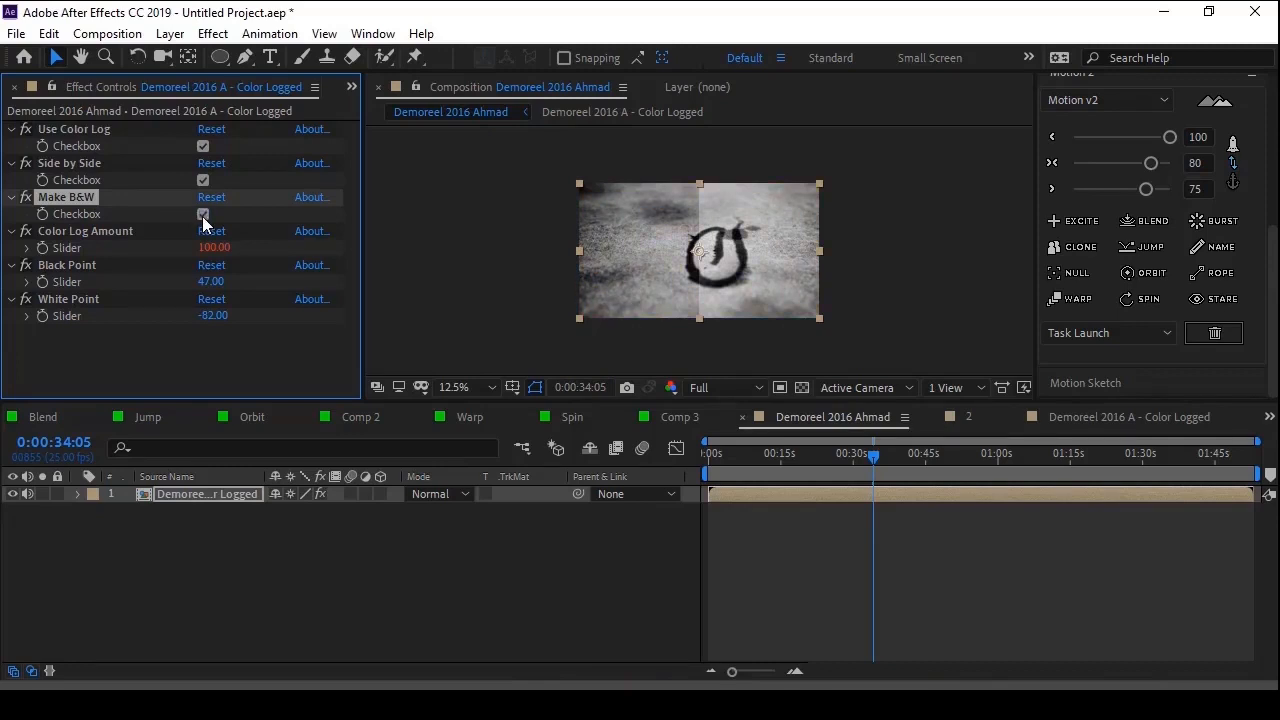